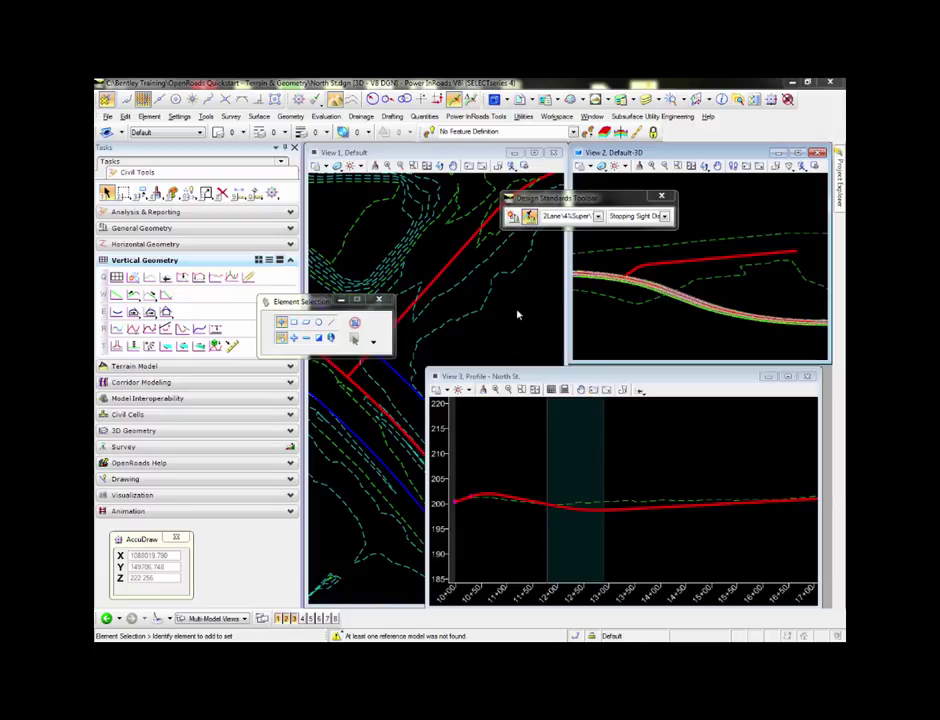
- Move the Design Standards toolbar and Element Selection window clear of the plan view, and narrow the North St. profile view
drag(560, 199, 655, 200)
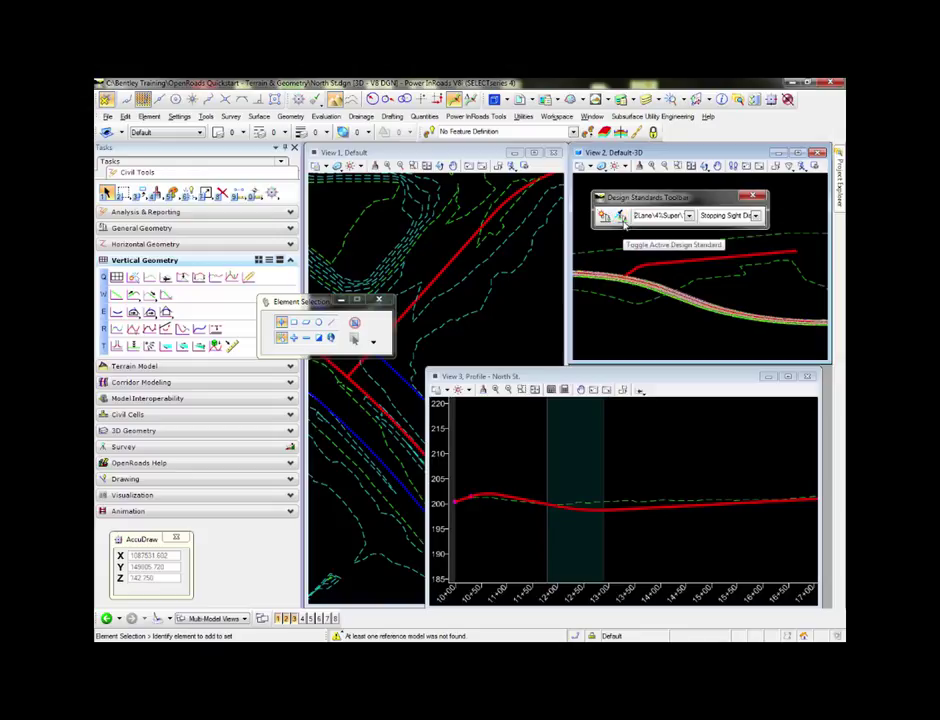
drag(323, 303, 236, 362)
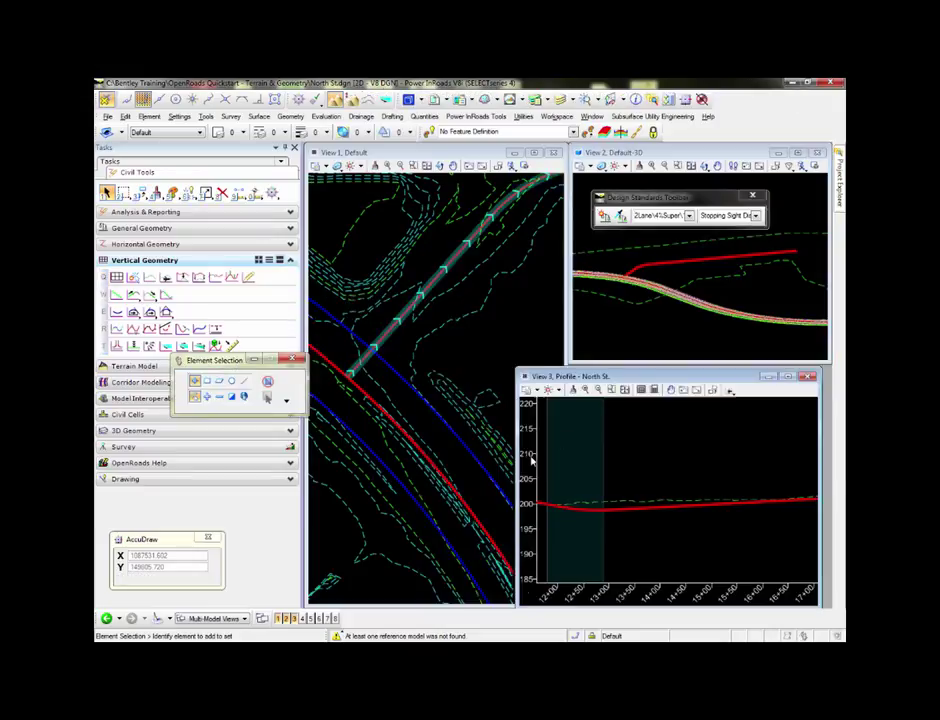
drag(531, 460, 577, 455)
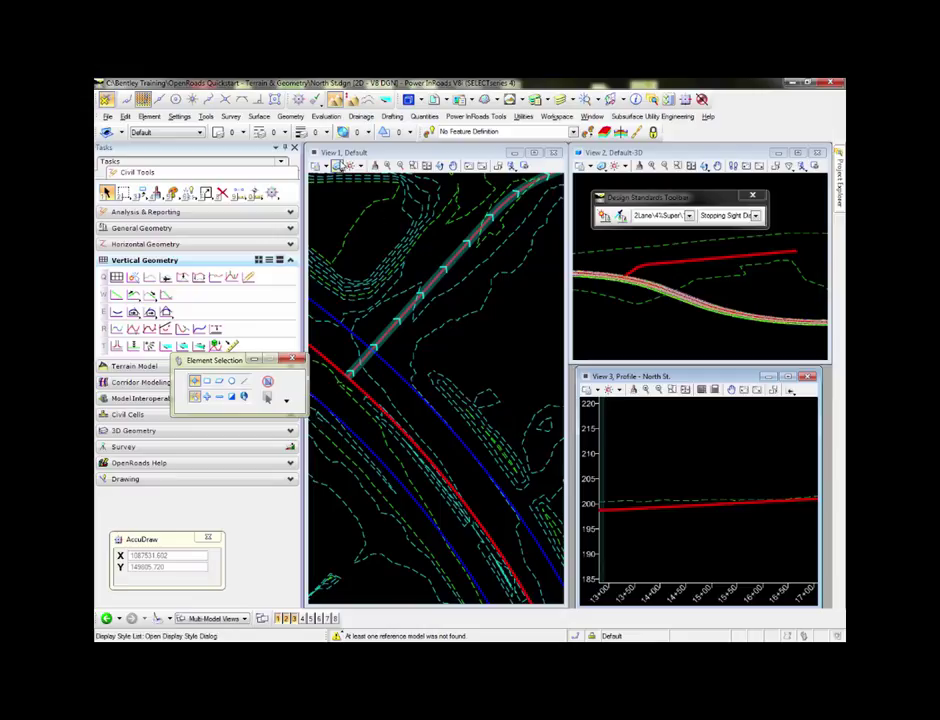
- Deselect the North St. alignment and examine the plan area around the three red circles between it and the main road
click(462, 357)
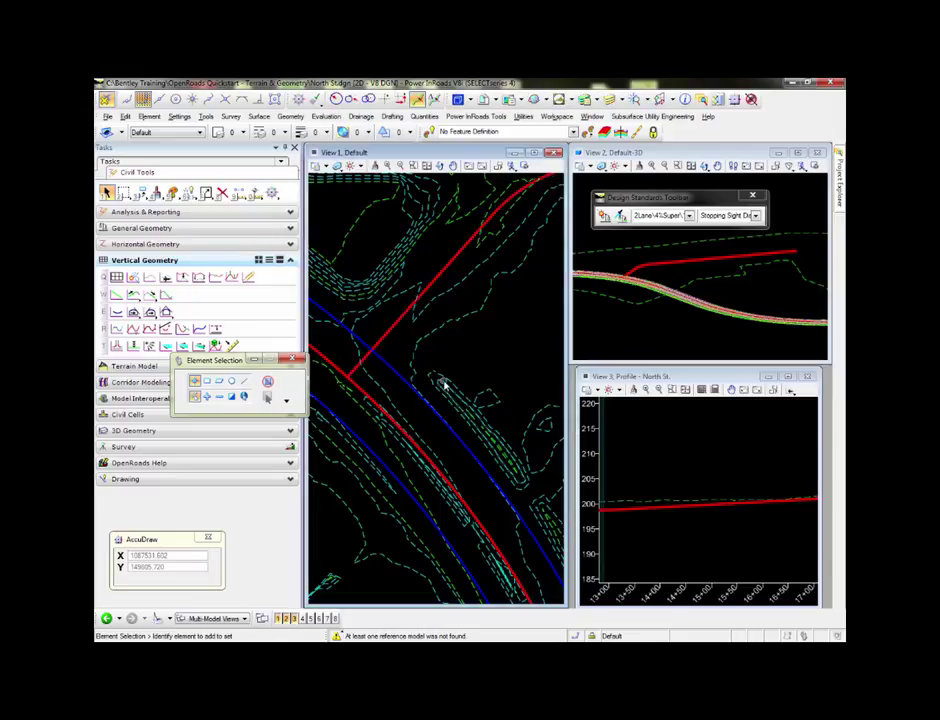
scroll(418, 388, down, 2)
scroll(418, 387, down, 1)
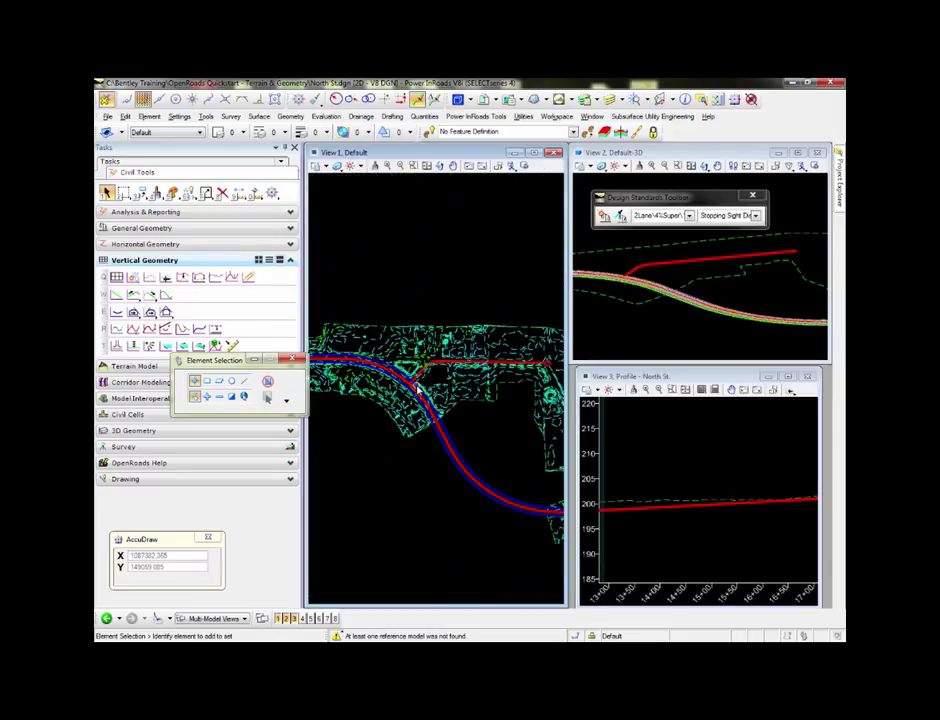
middle_drag(484, 391, 359, 352)
scroll(506, 450, up, 3)
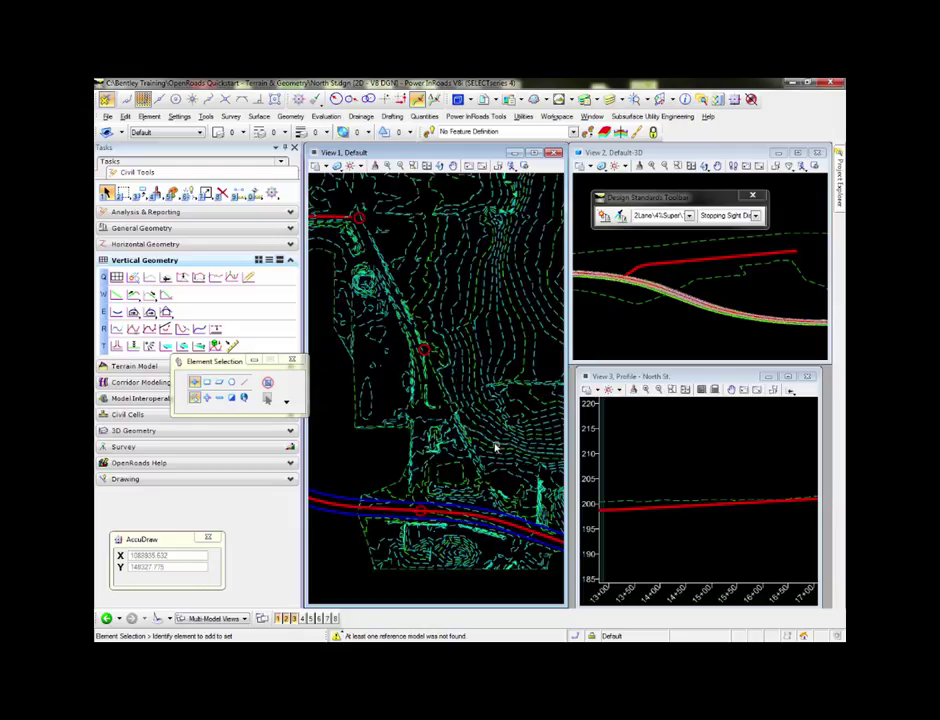
mouse_move(419, 517)
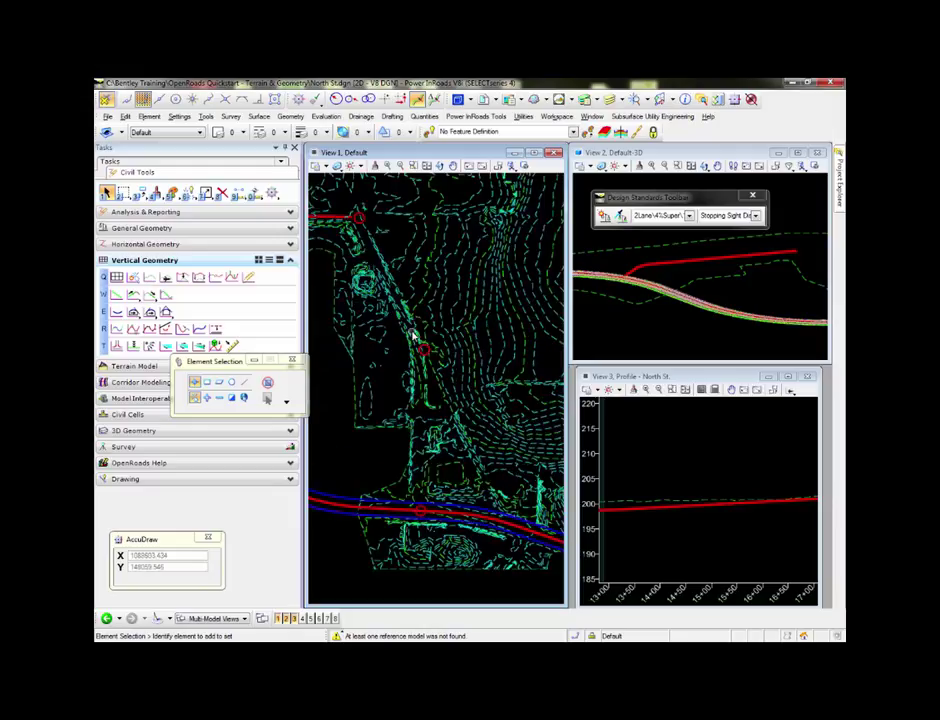
scroll(413, 336, down, 3)
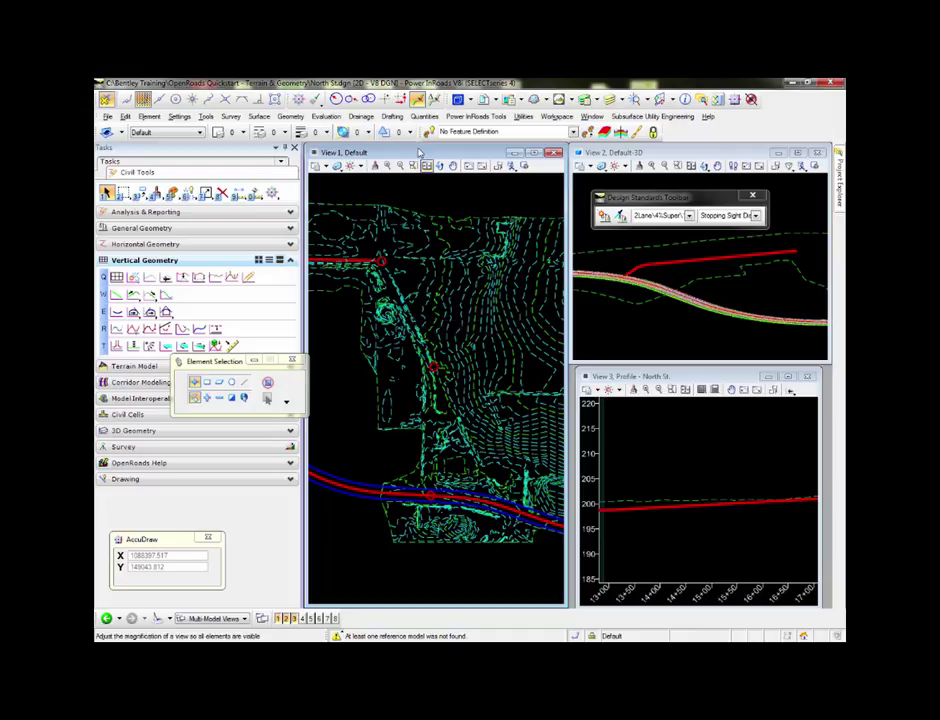
- Set Road_Centerline from the Linear Roadway features as the feature definition and activate its use for new elements
drag(421, 131, 429, 199)
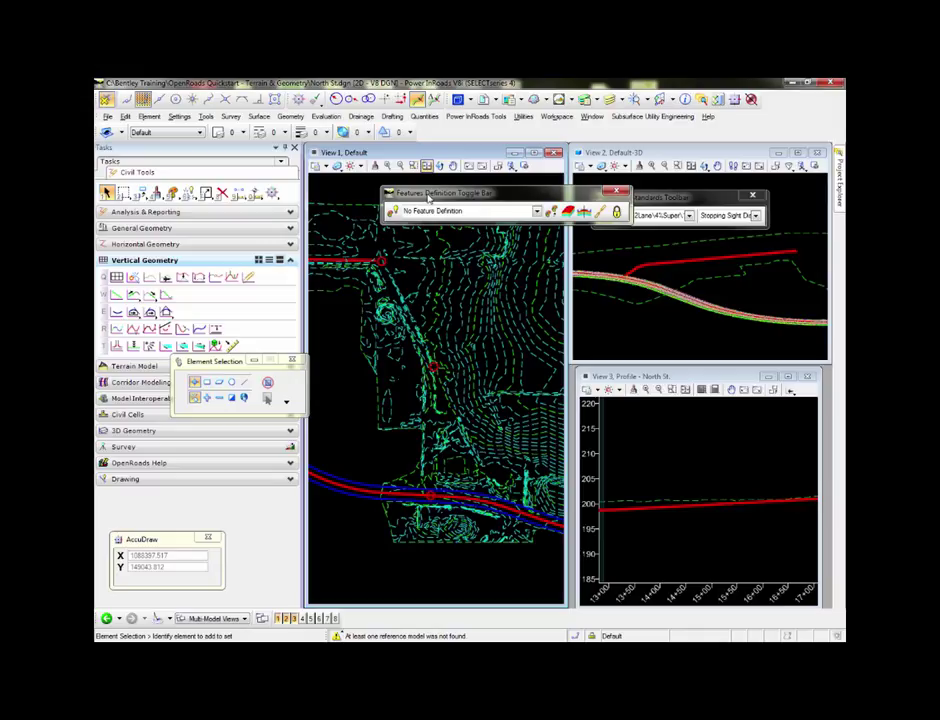
click(223, 229)
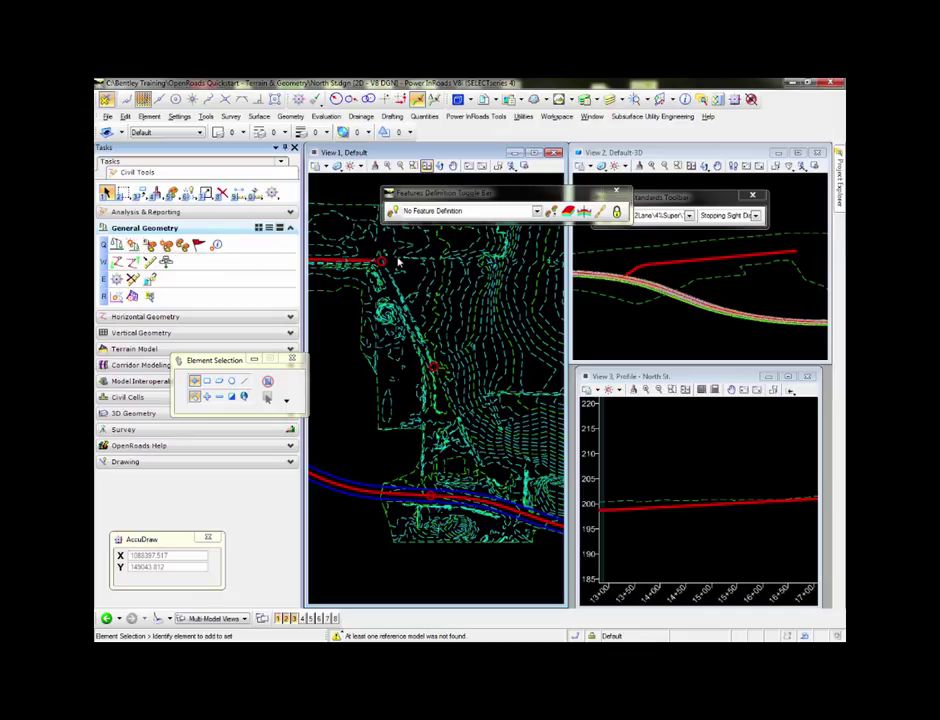
click(537, 212)
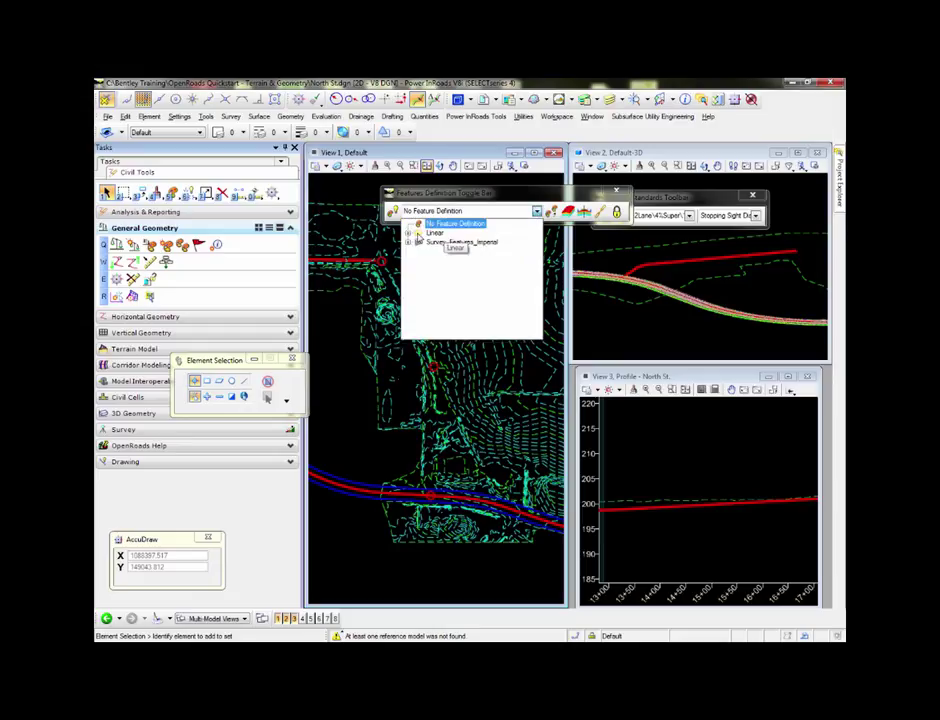
click(410, 234)
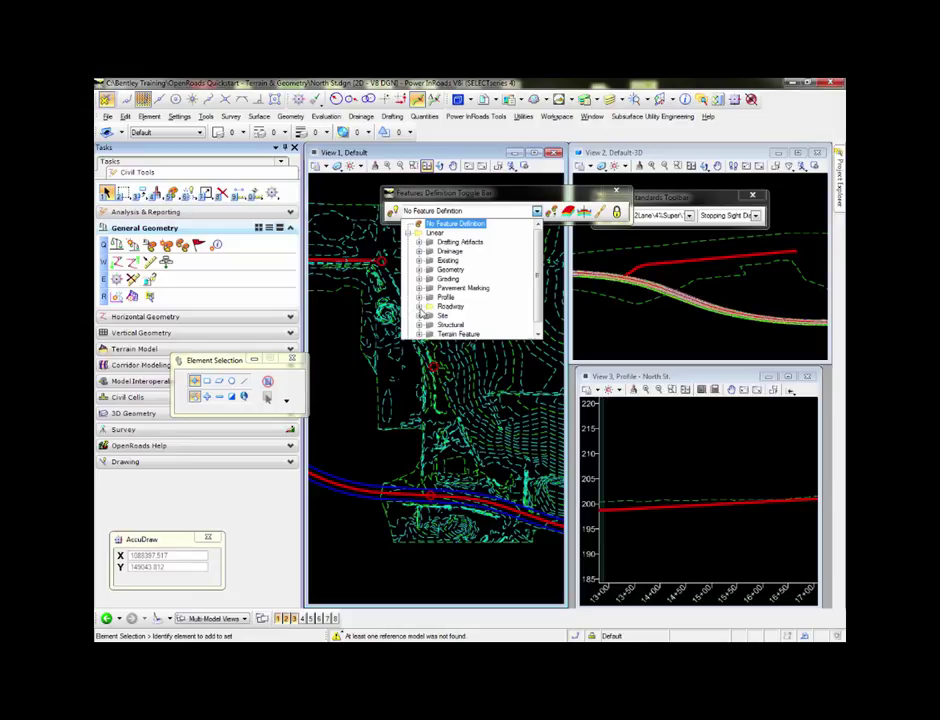
click(420, 306)
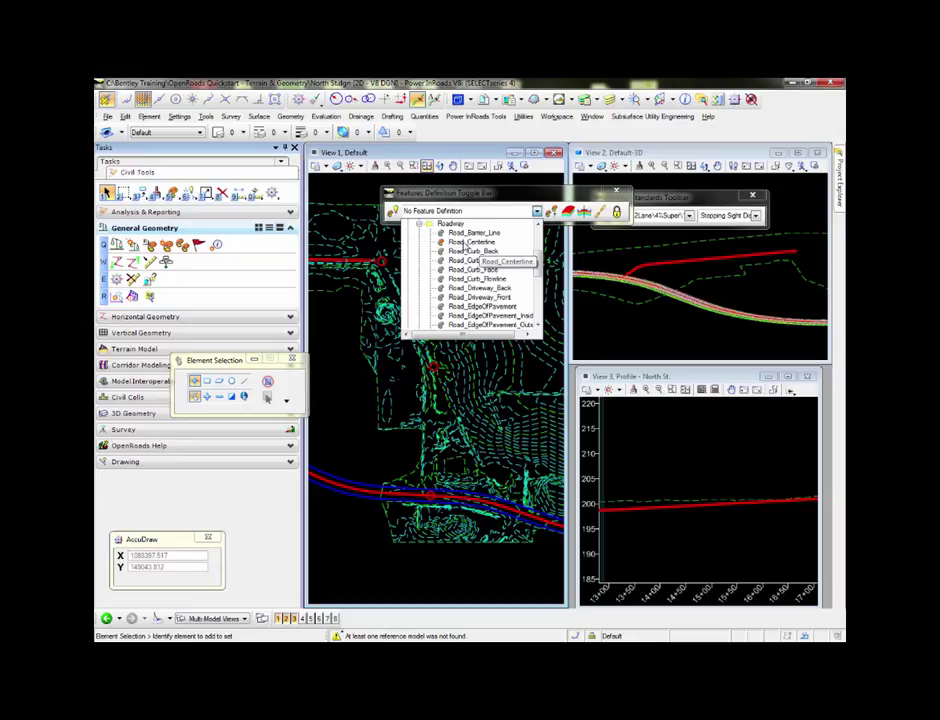
click(470, 242)
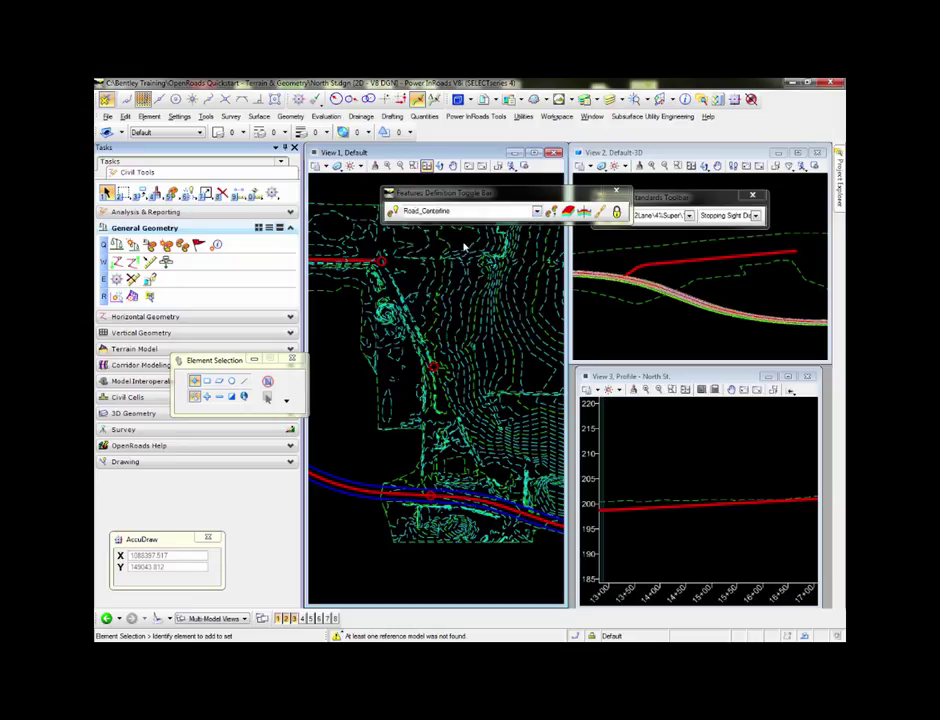
click(393, 212)
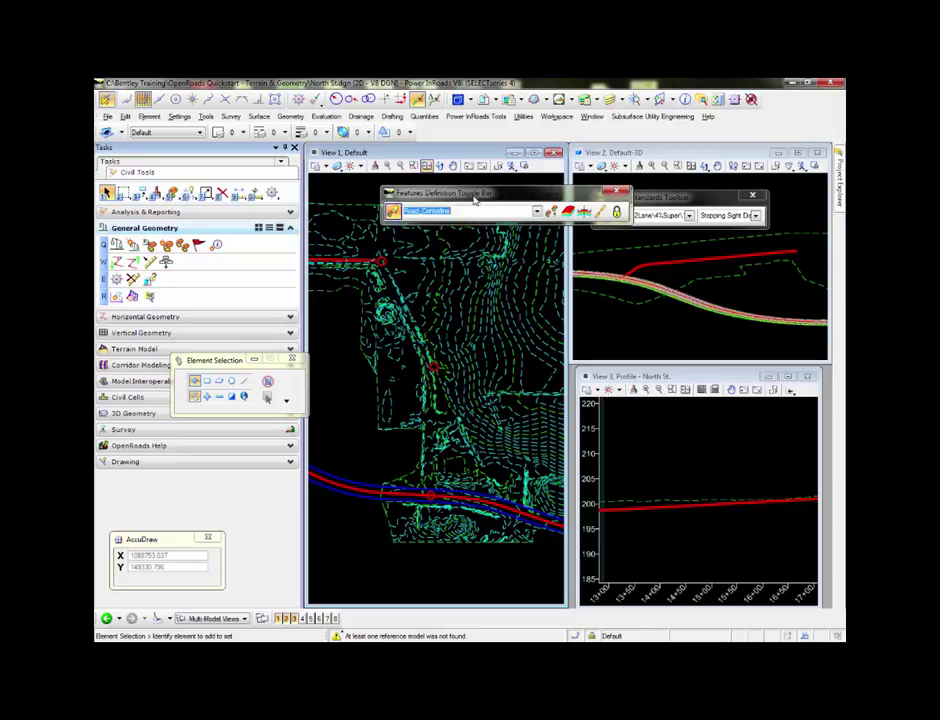
drag(476, 186, 500, 133)
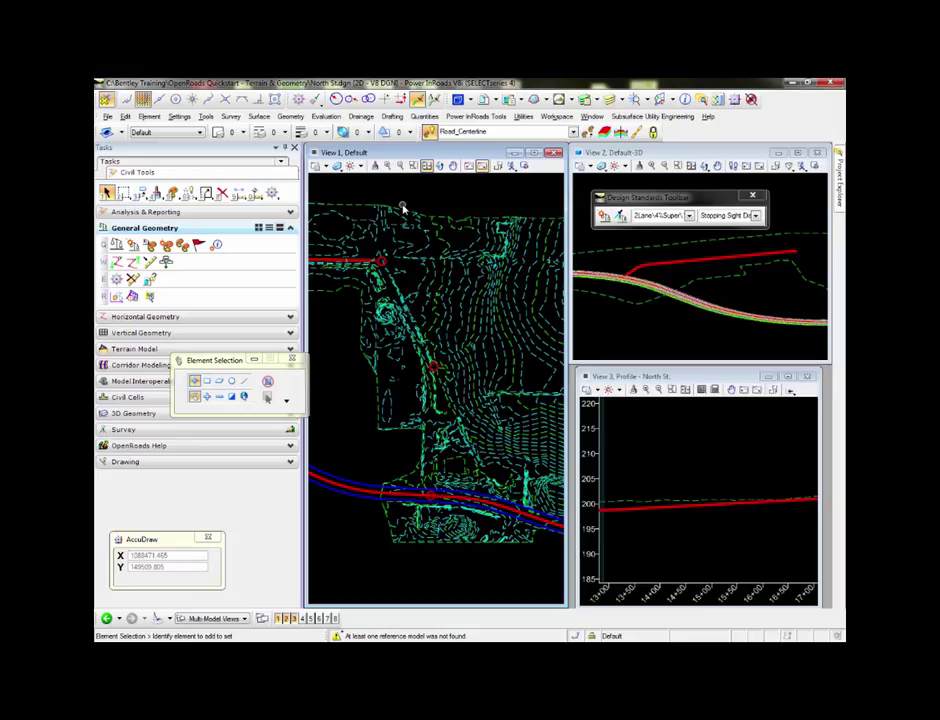
- Bring up the Key-in window, shrink and dock it with the toolbars, and move the Element Selection window off the tasks
click(523, 118)
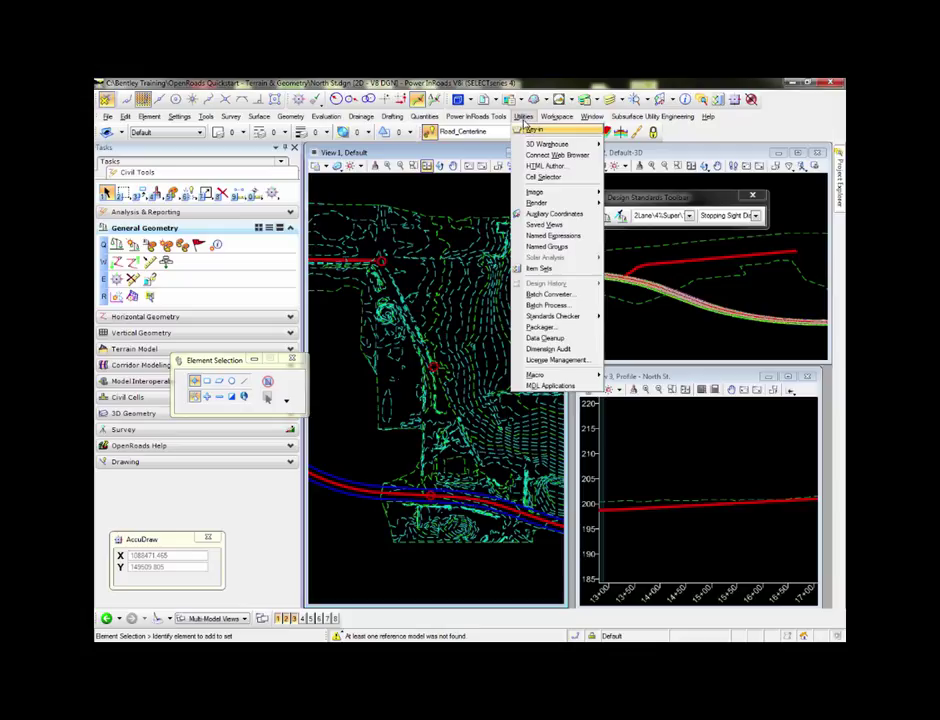
click(538, 132)
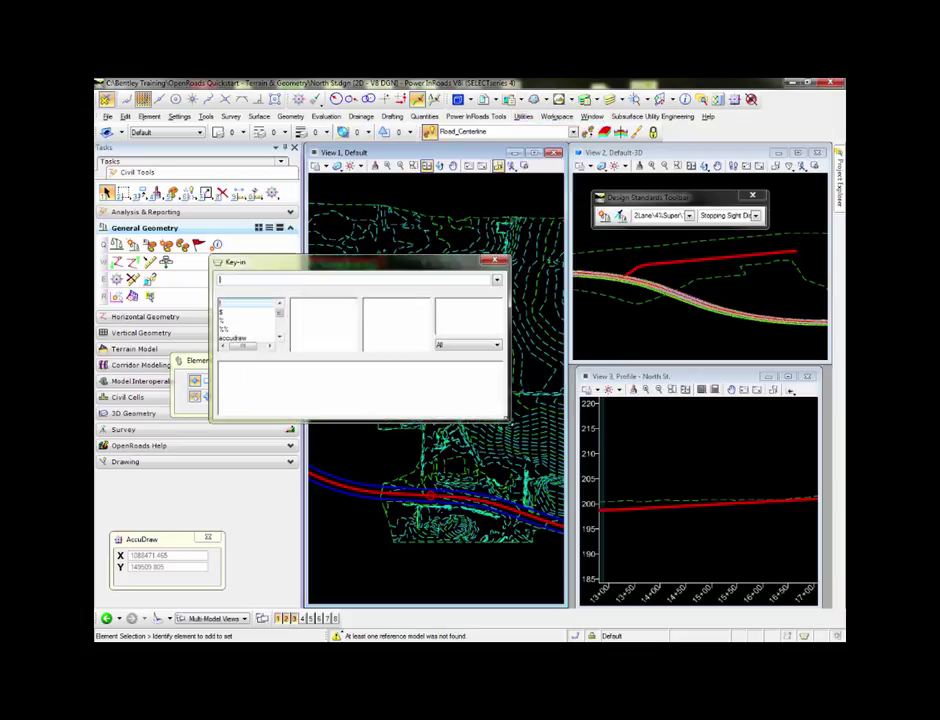
drag(507, 419, 497, 292)
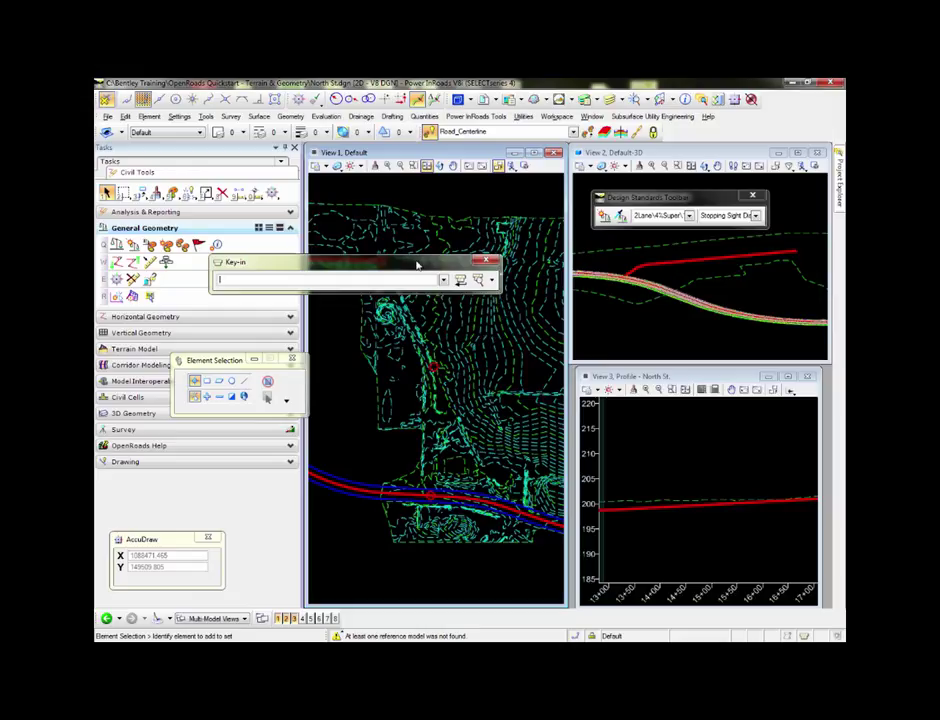
drag(417, 265, 690, 145)
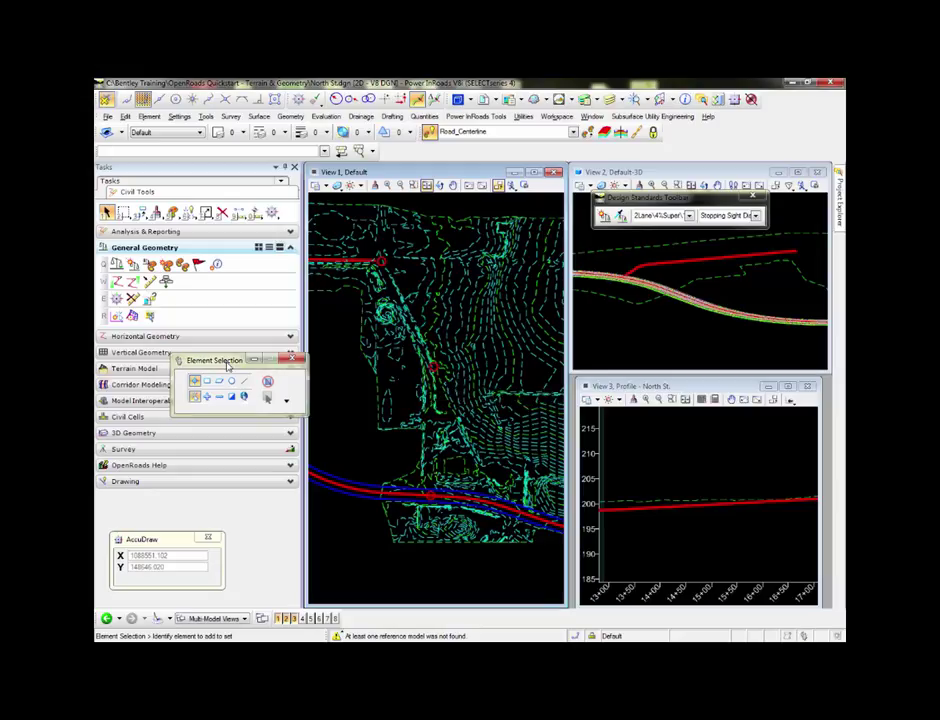
drag(226, 362, 269, 552)
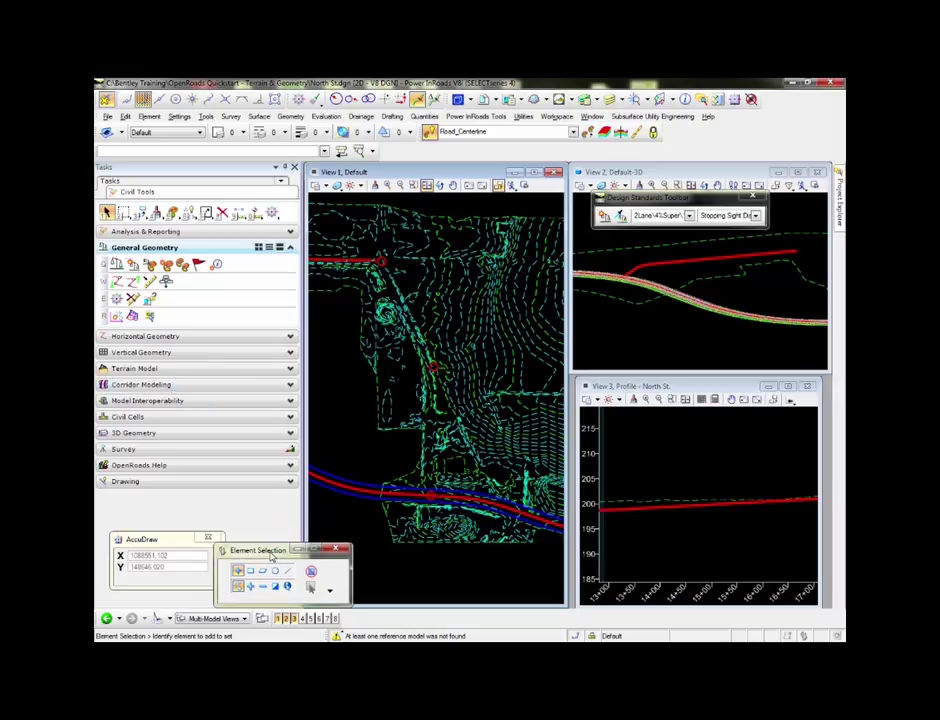
- Start a Complex By PI alignment with the radius unlocked and snap its first PI to the circle centre on the main road
click(185, 337)
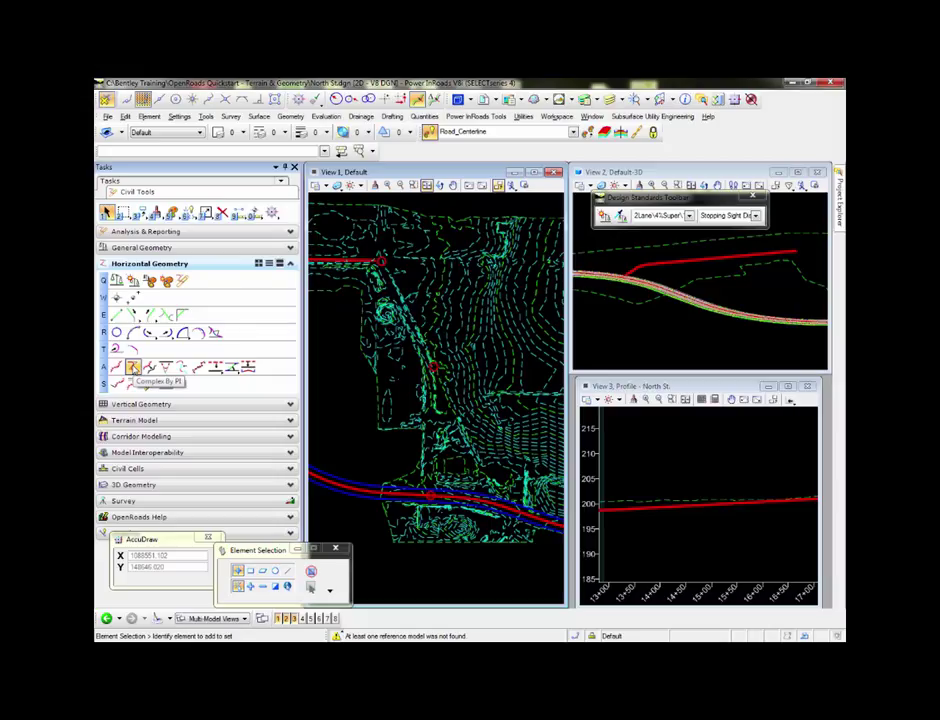
click(133, 368)
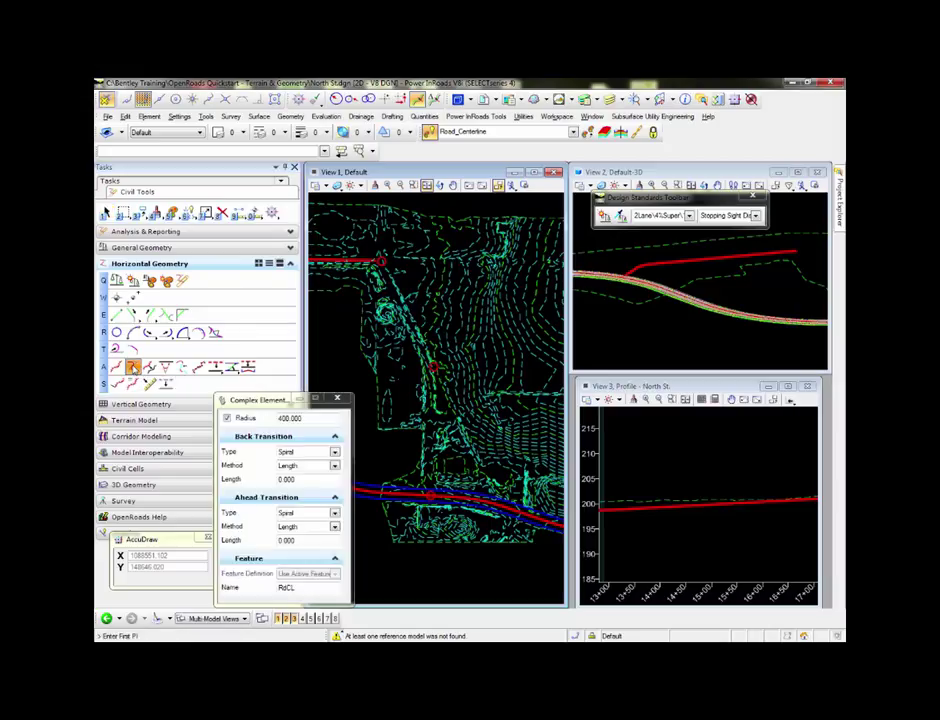
drag(268, 404, 674, 361)
click(633, 375)
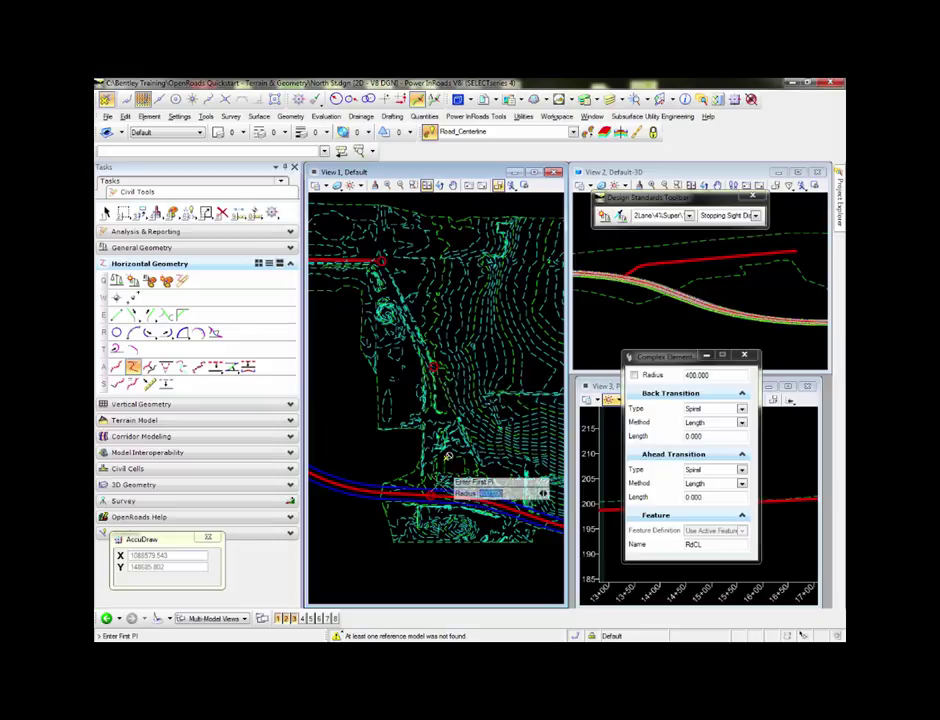
scroll(428, 482, up, 2)
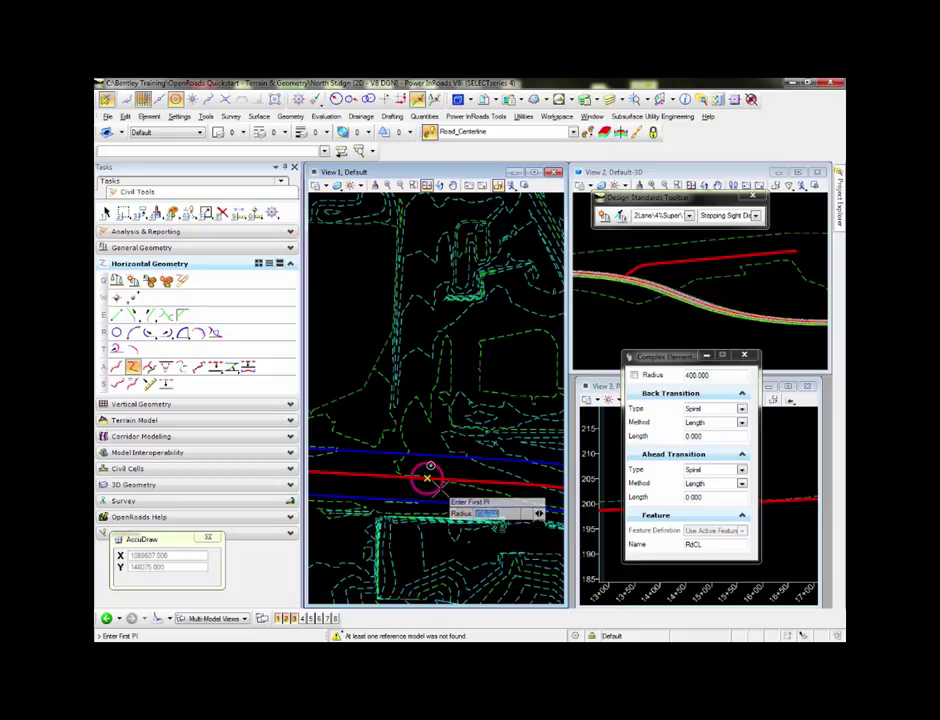
click(428, 478)
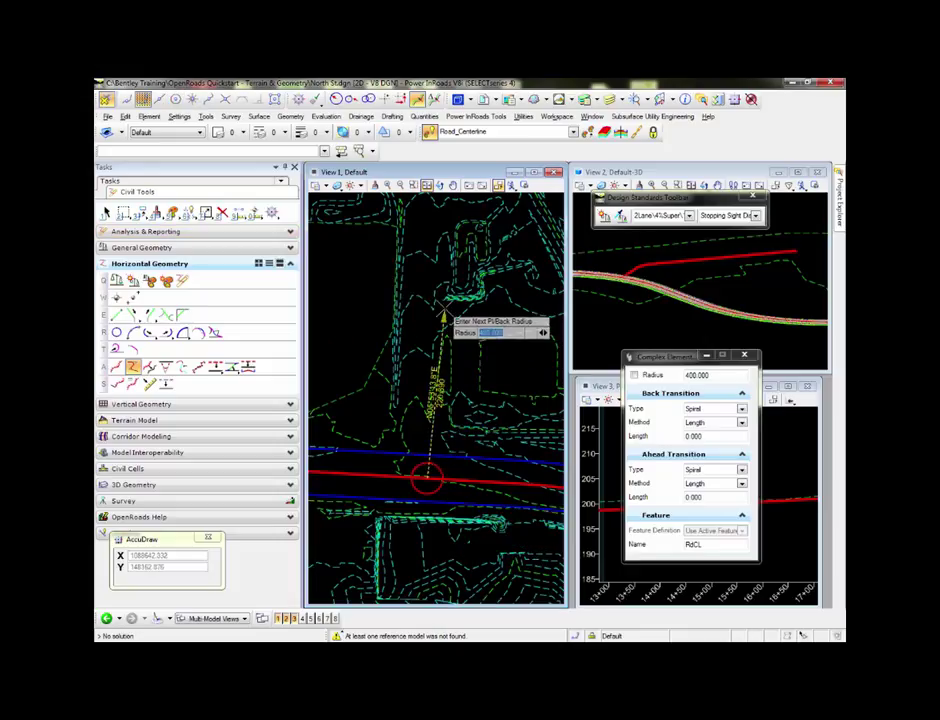
- Set the curve radius to 600 and snap the second PI to the centre of the middle circle
scroll(440, 325, down, 3)
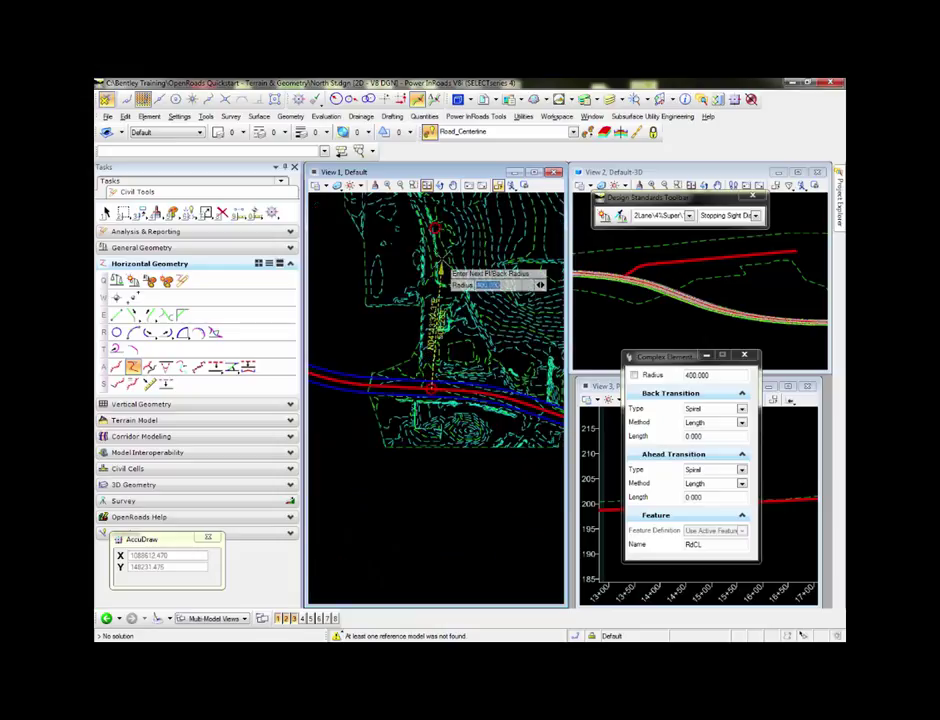
scroll(428, 322, up, 3)
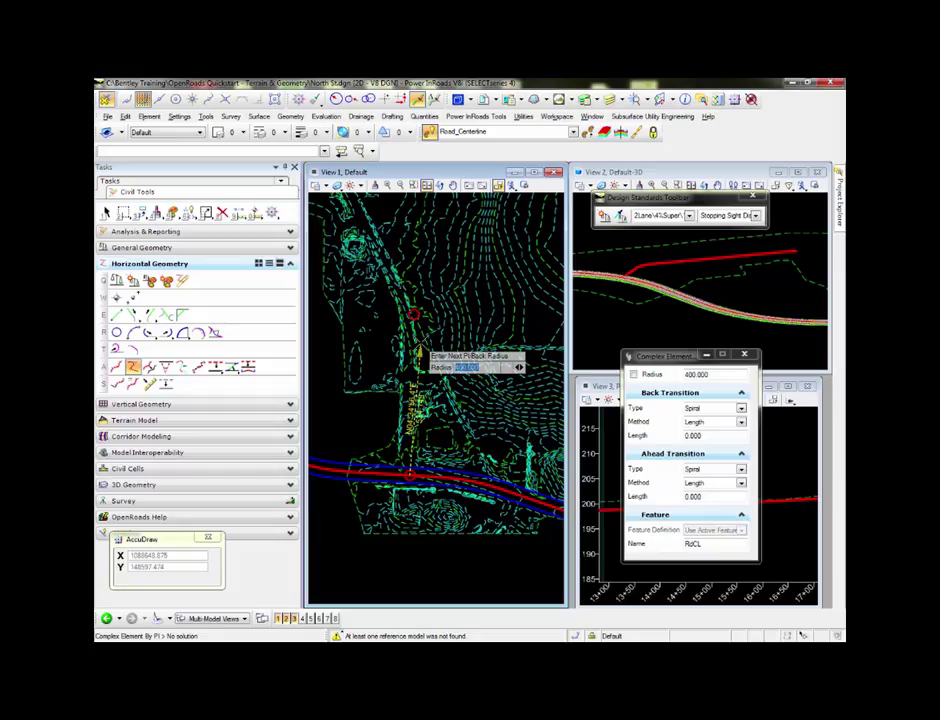
scroll(418, 352, up, 2)
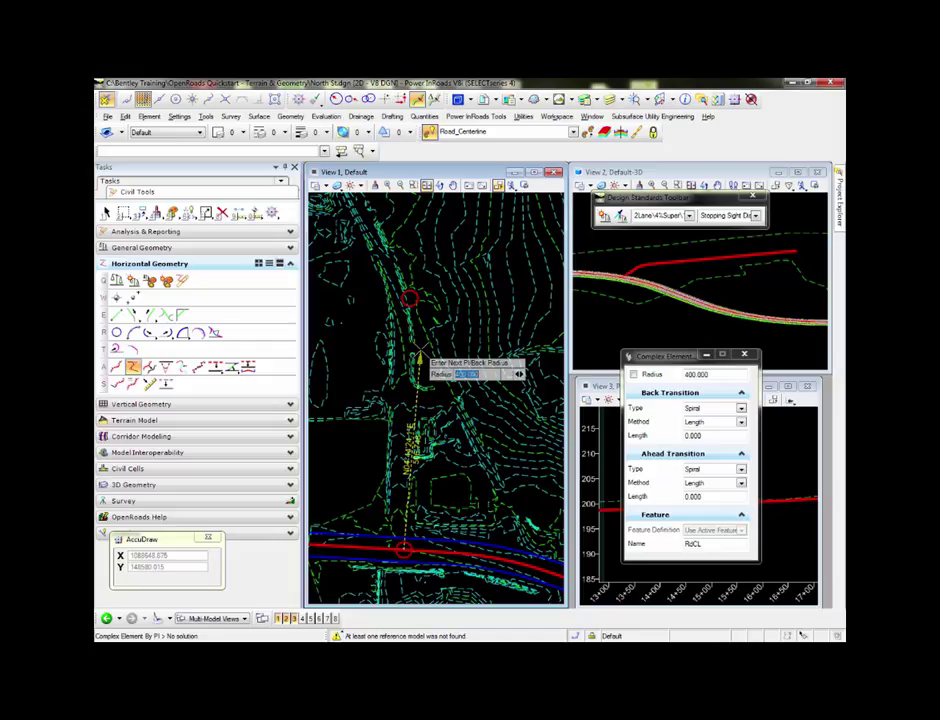
text(400)
key(Return)
text(6000)
key(BackSpace)
key(Return)
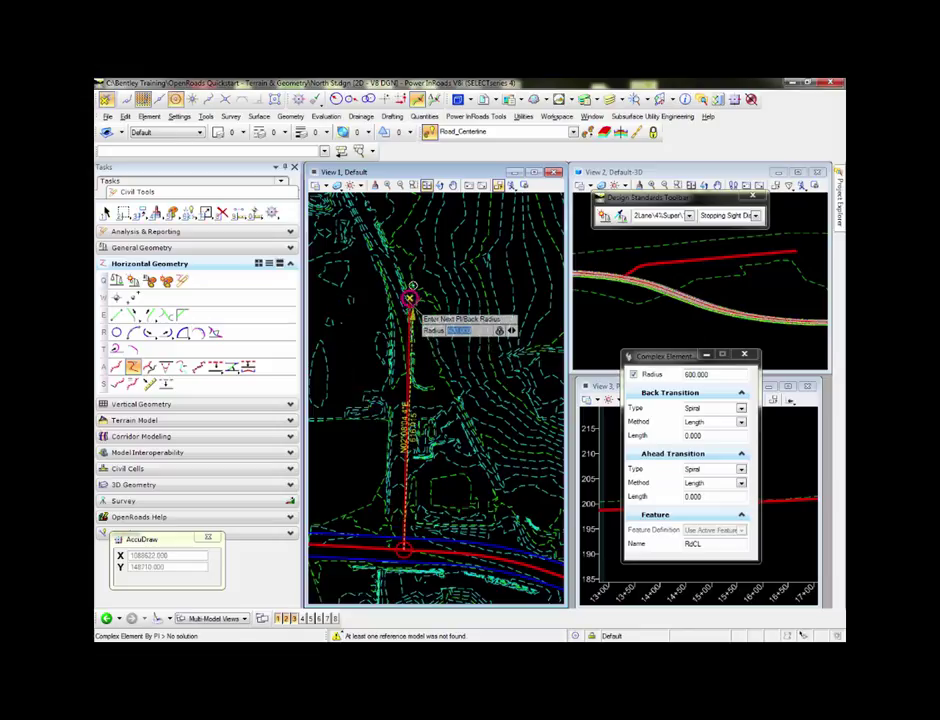
click(411, 300)
- Place the third PI at the centre of the circle at the end of North St. using Center Snap
middle_drag(391, 260, 494, 488)
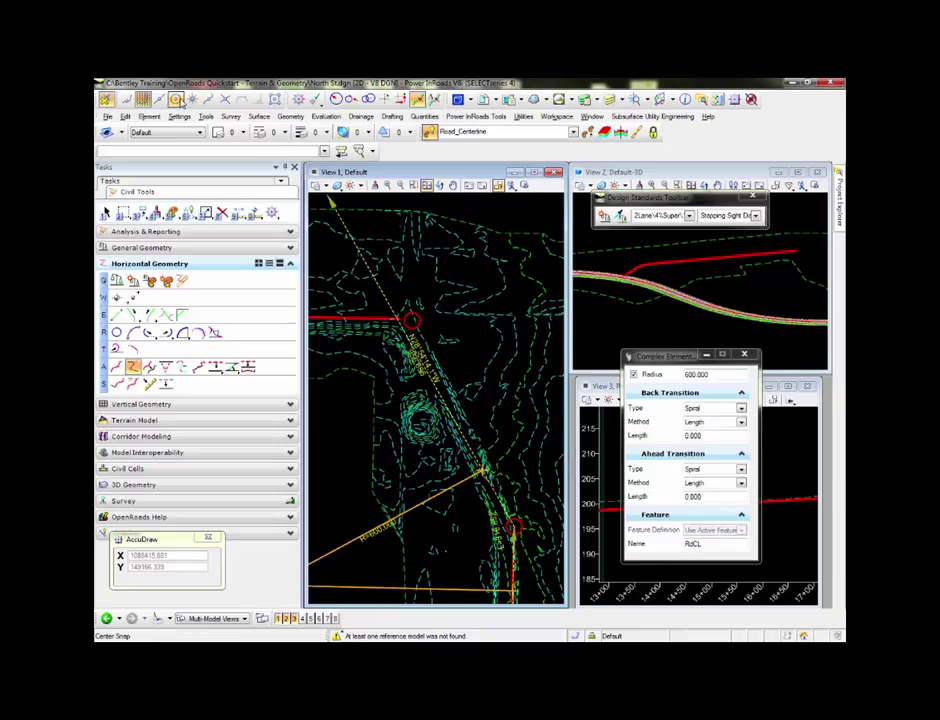
click(176, 99)
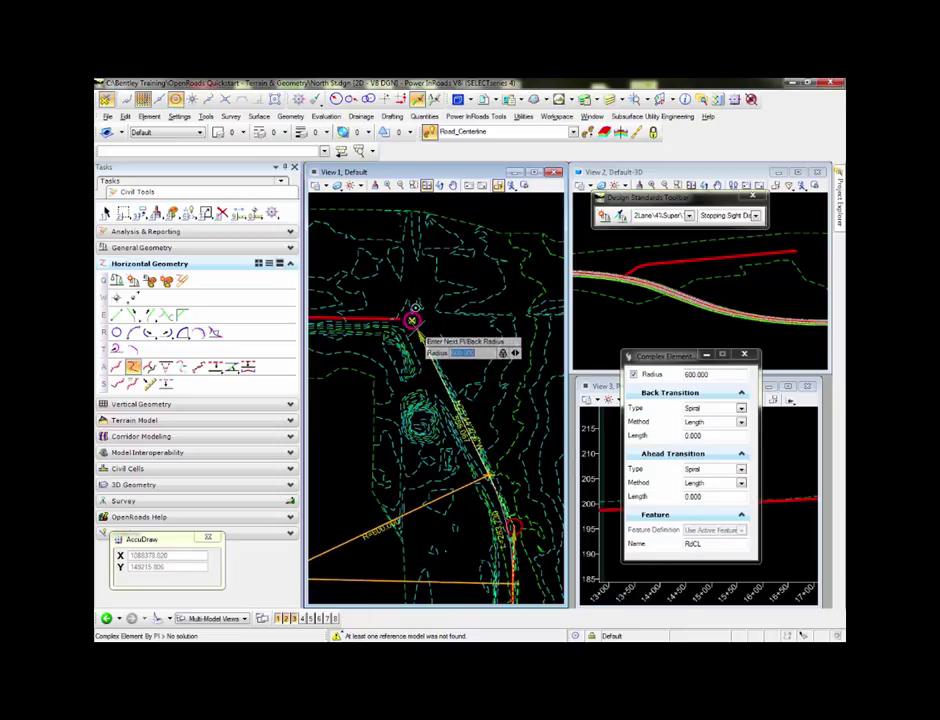
click(412, 320)
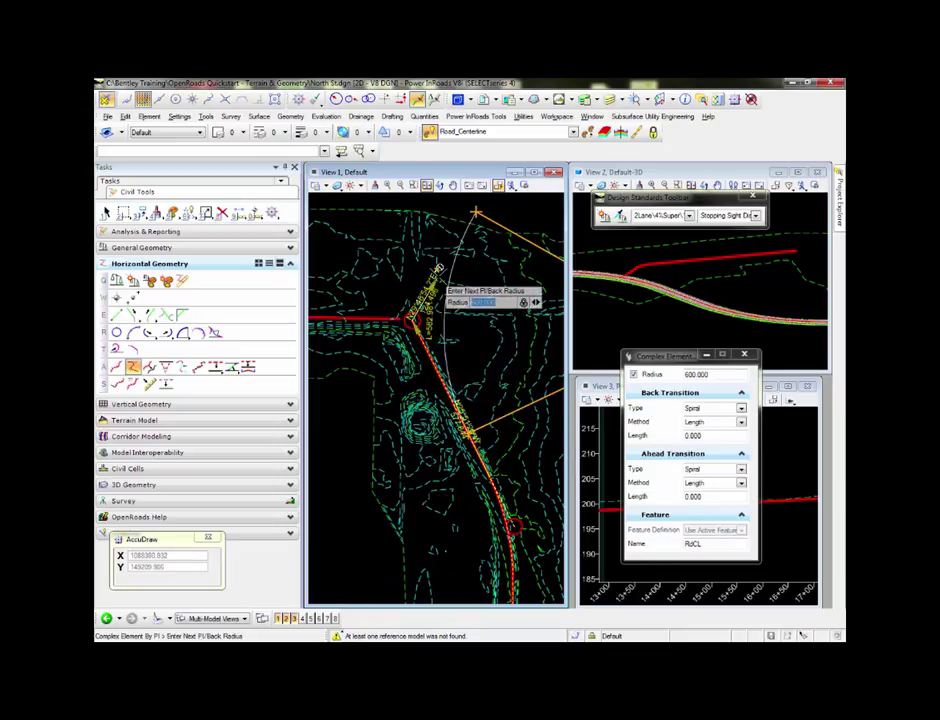
- Set the back curve radius at the circle at the end of North St. to 400
middle_drag(437, 268, 412, 440)
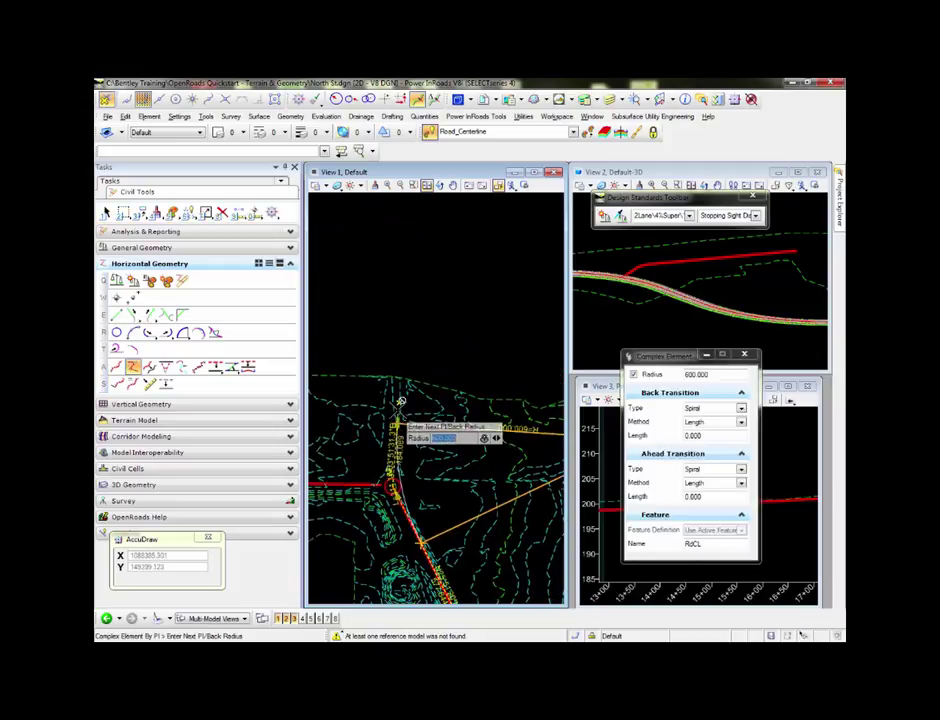
scroll(399, 404, up, 2)
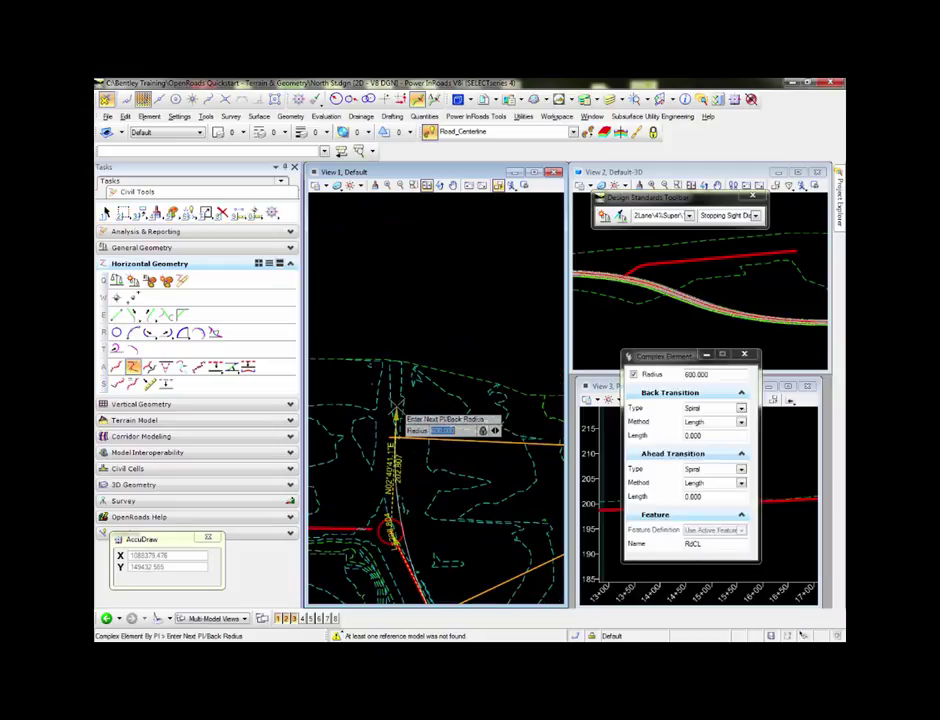
scroll(393, 400, up, 1)
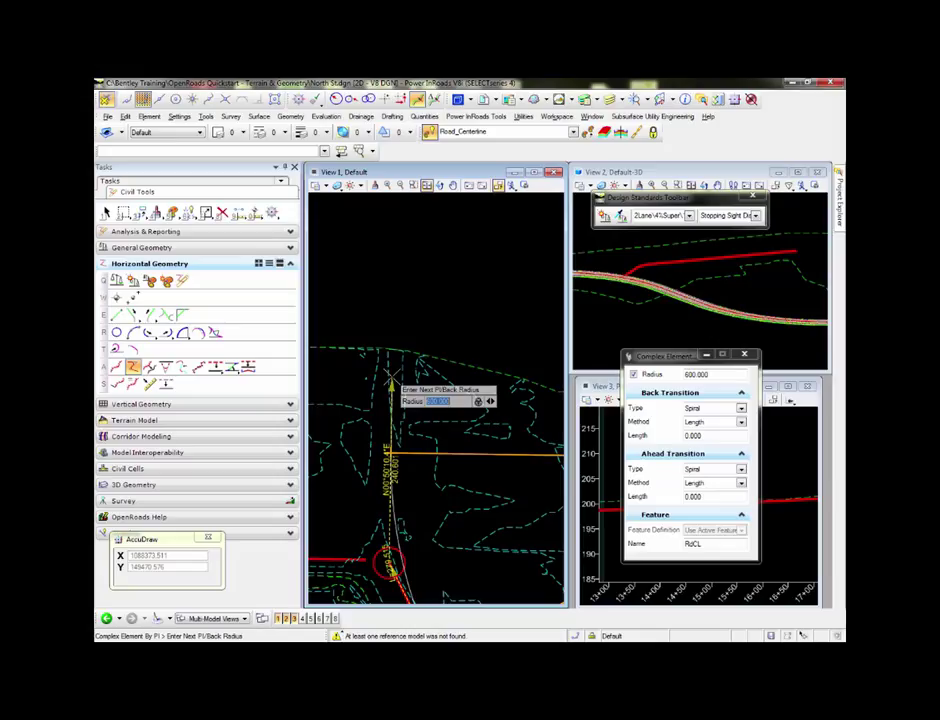
text(400)
key(Return)
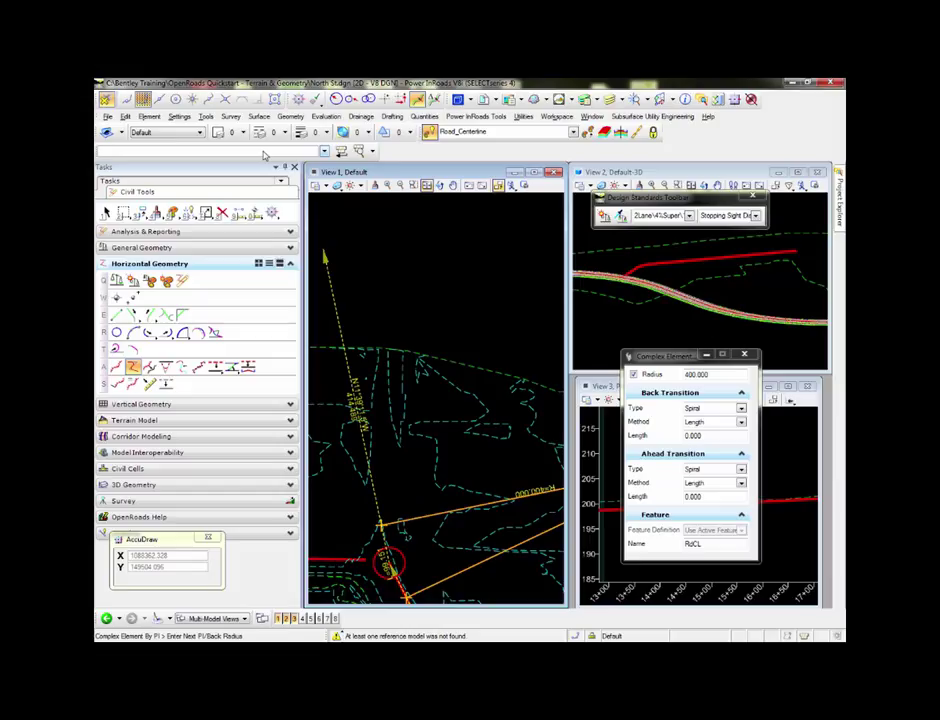
- Place the last PI by entering the coordinates xy=1088374,149790 and complete the alignment
text(xy=1088374.14979,)
key(Return)
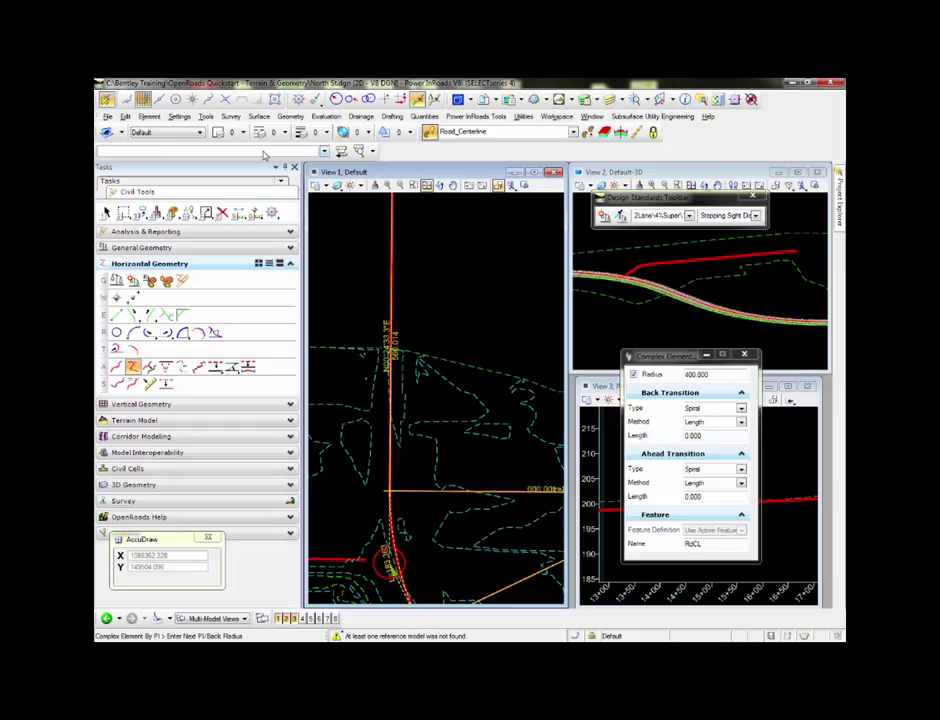
scroll(415, 256, down, 2)
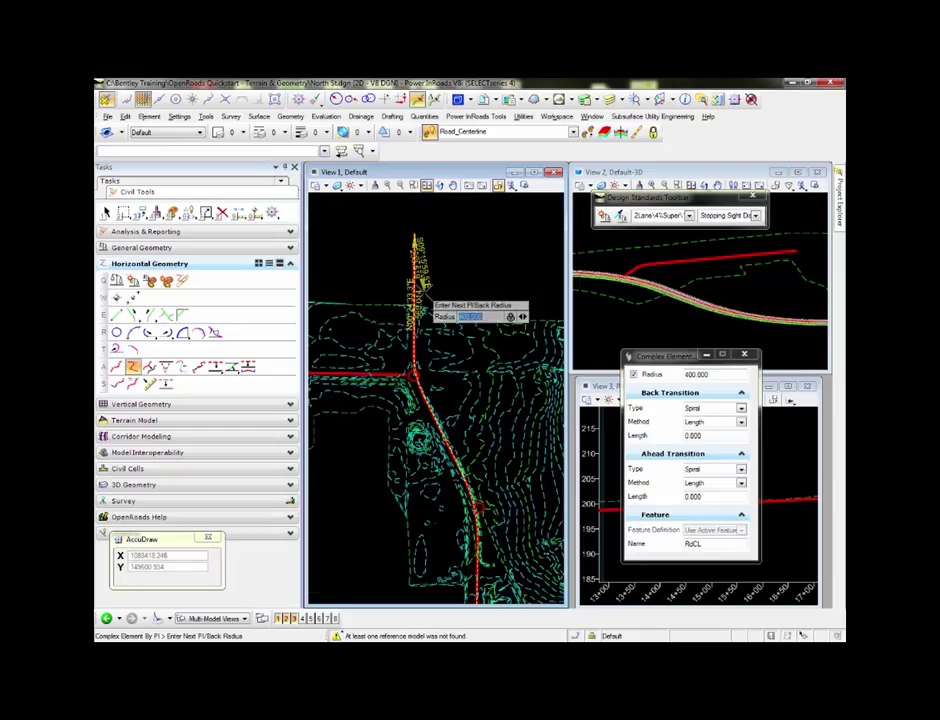
scroll(424, 275, down, 2)
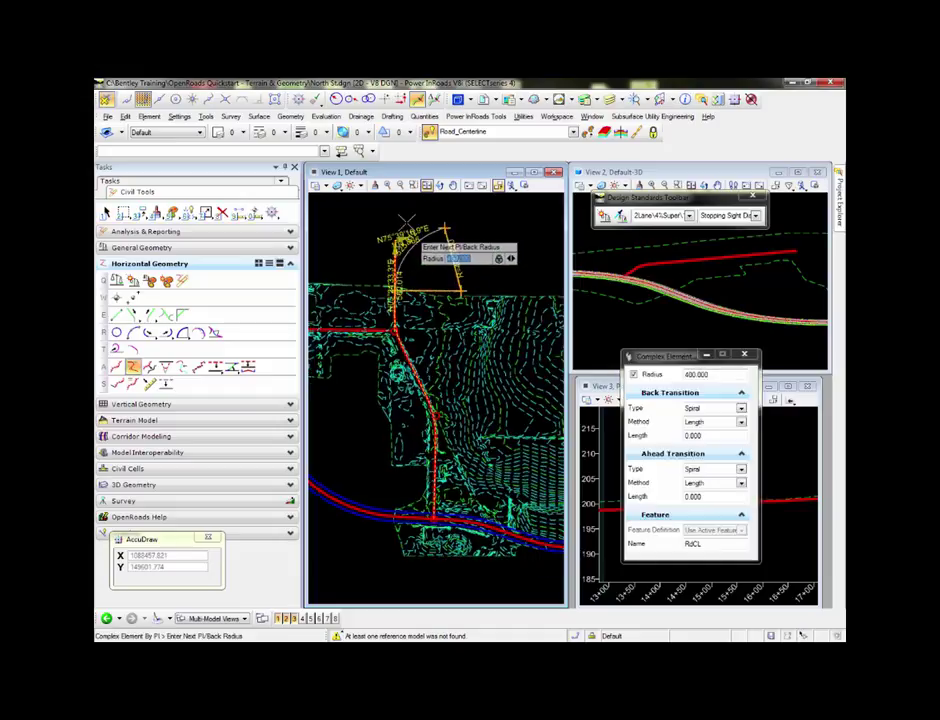
right_click(381, 210)
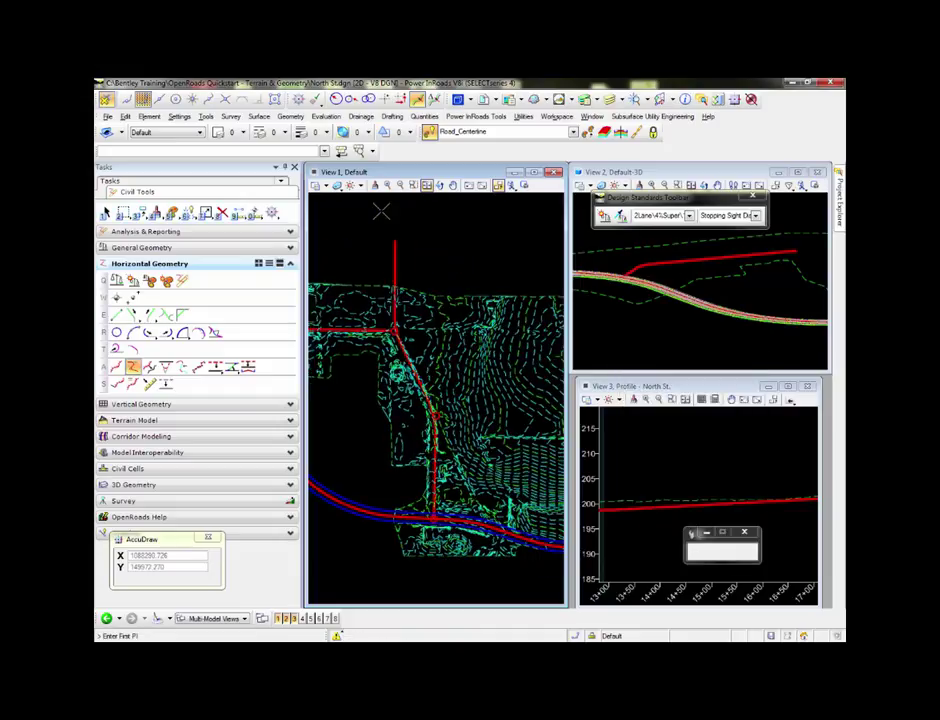
right_click(432, 249)
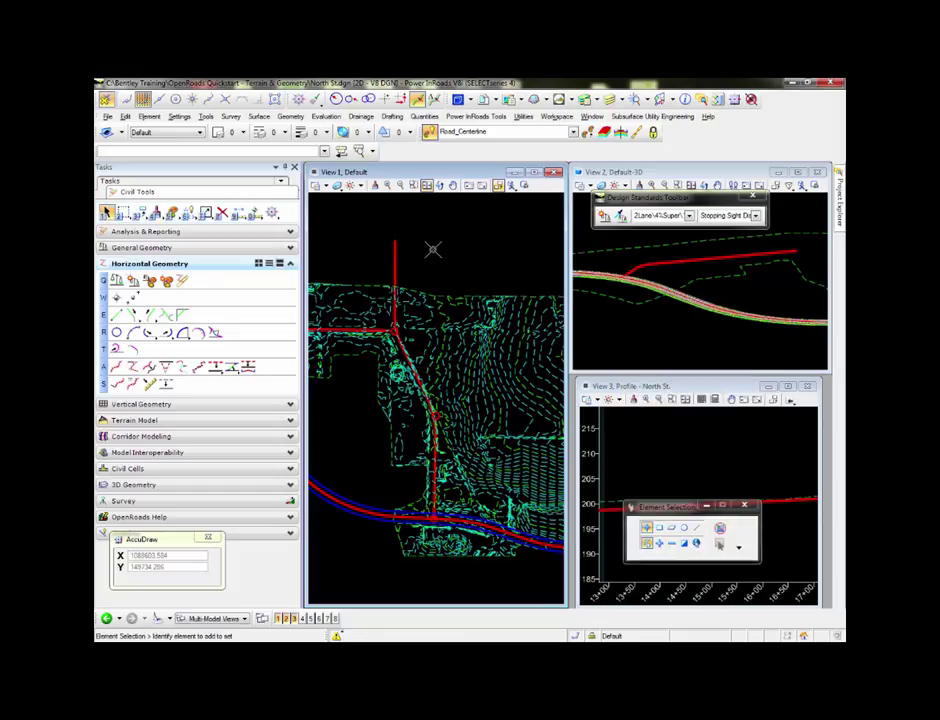
- Rename the new road centerline's feature to East Road
scroll(415, 325, up, 2)
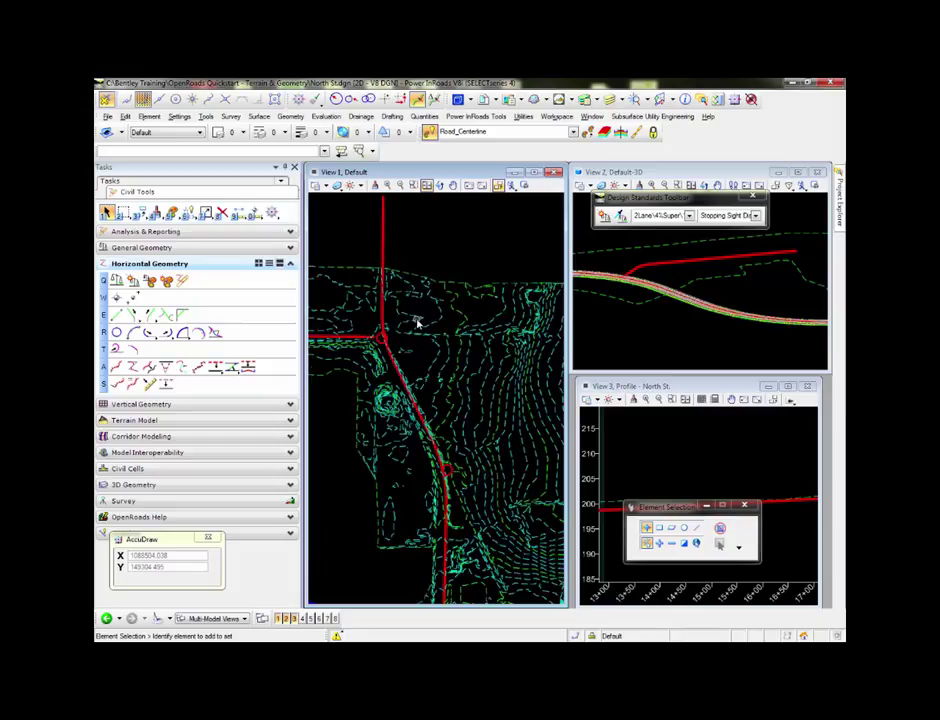
click(384, 248)
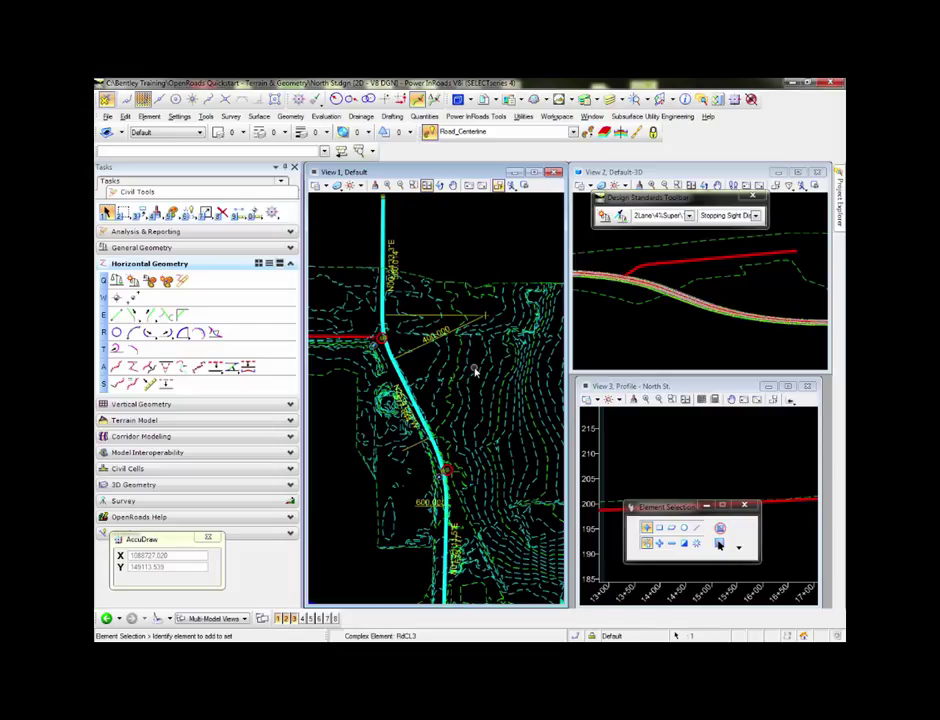
scroll(472, 394, down, 1)
middle_drag(481, 402, 476, 374)
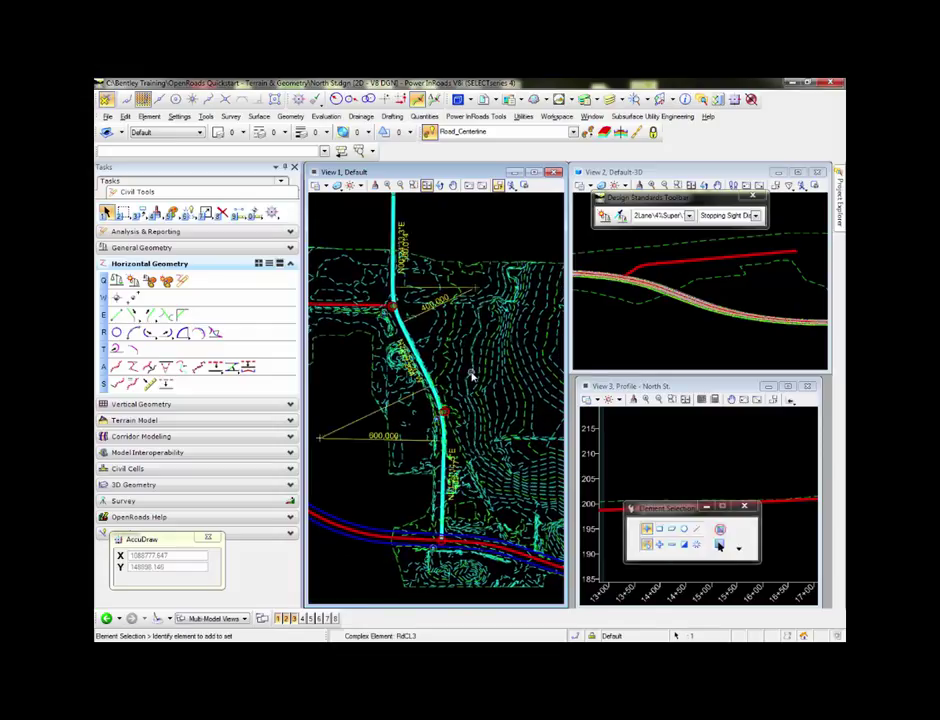
click(467, 250)
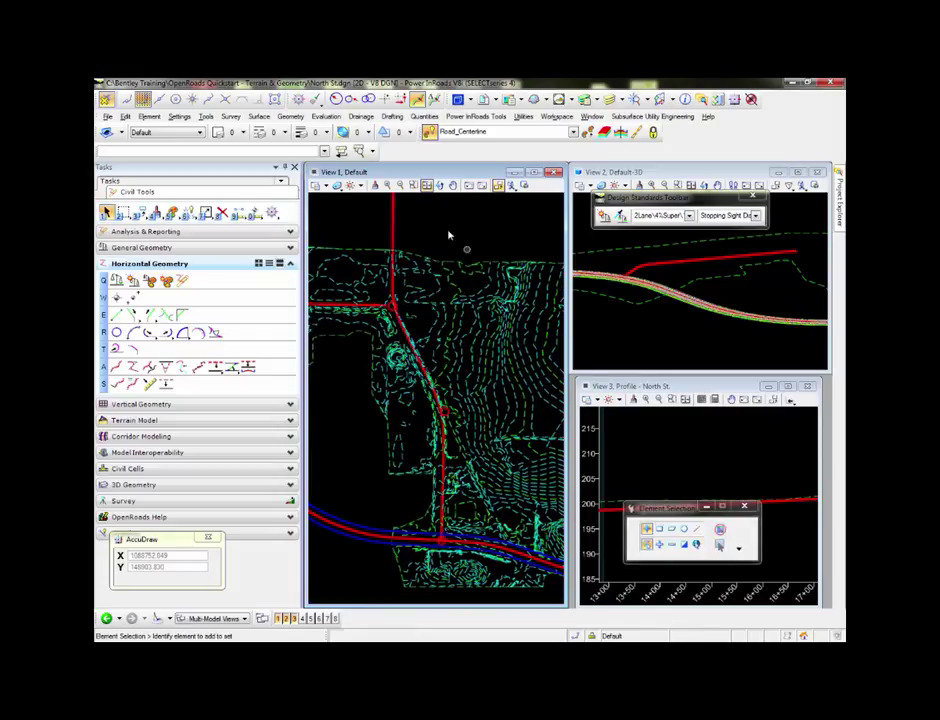
click(397, 220)
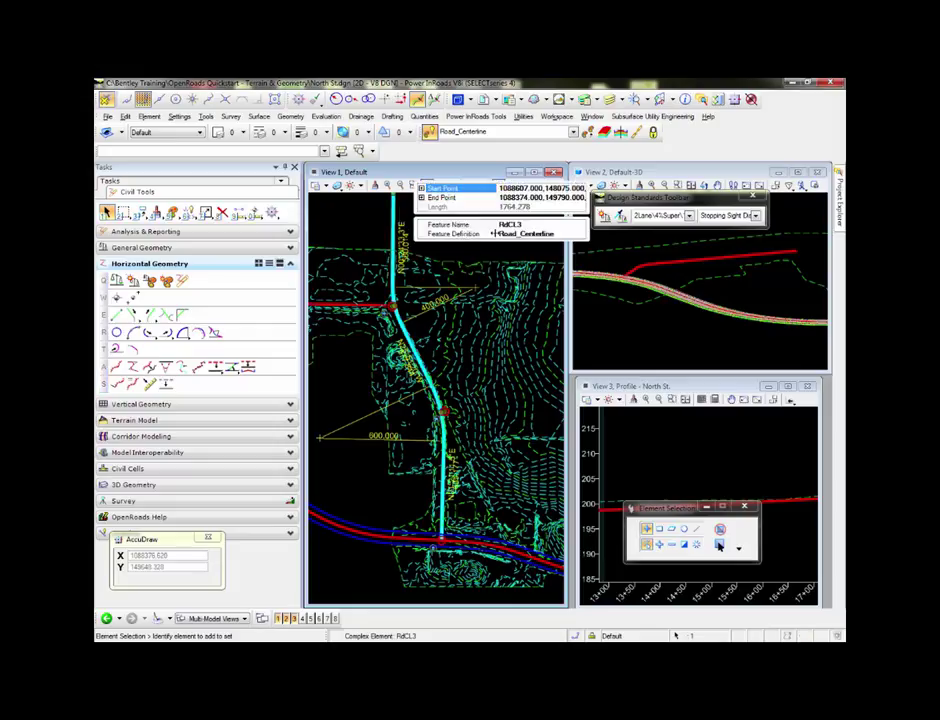
click(512, 224)
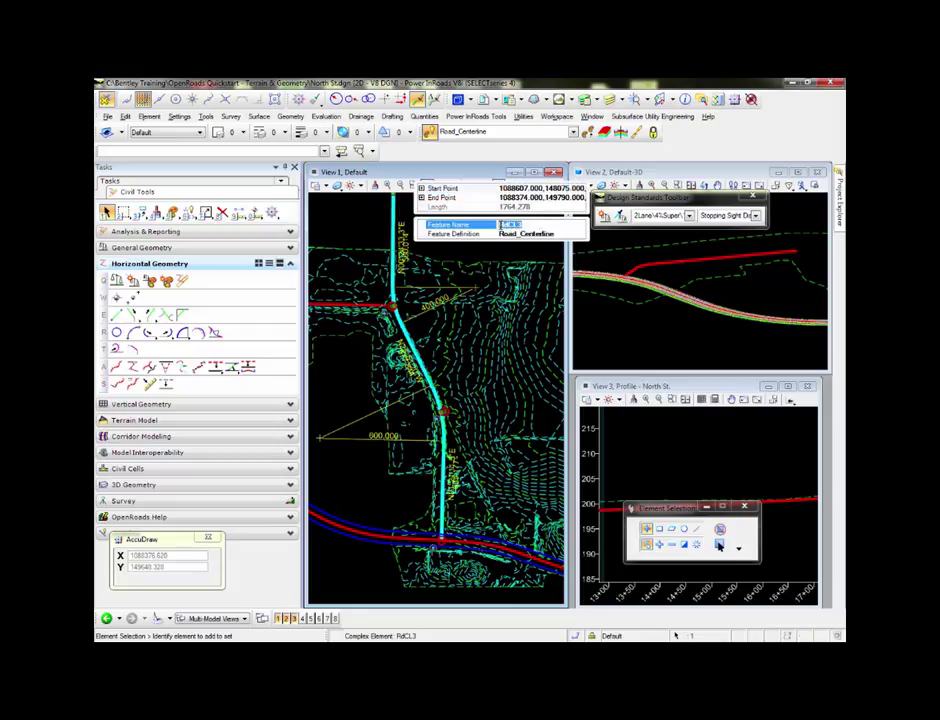
text(East Road)
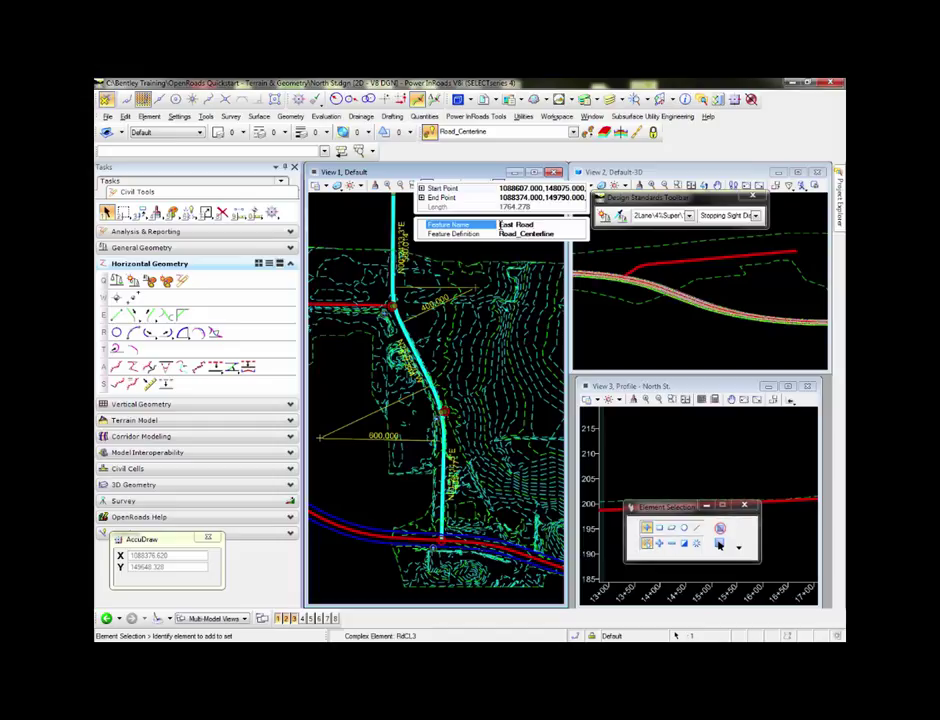
click(376, 230)
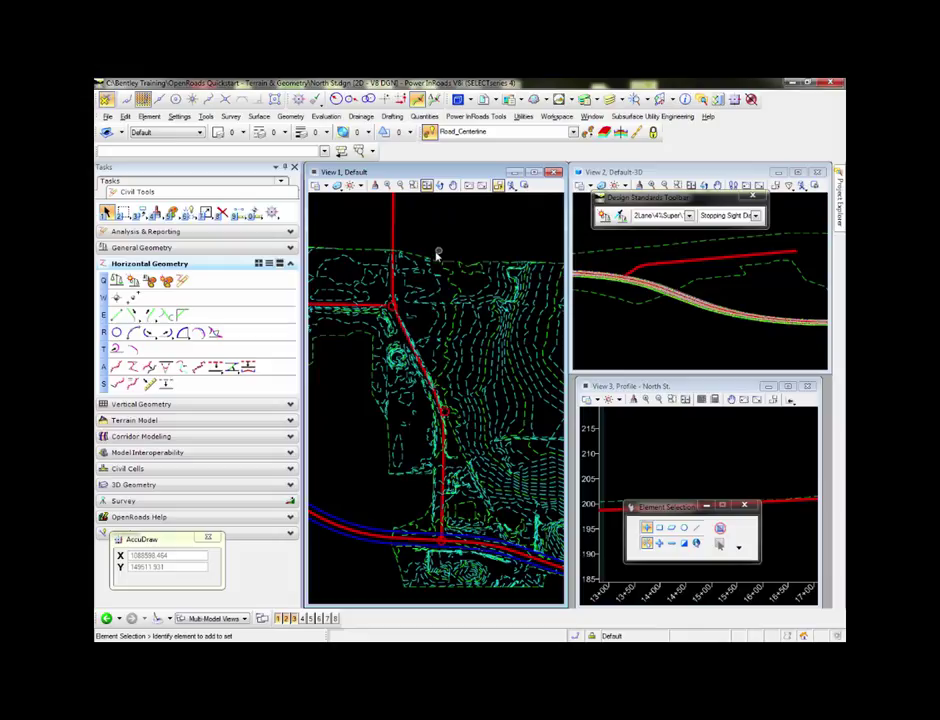
- Set the radius of East Road's northern curve to 500
click(393, 241)
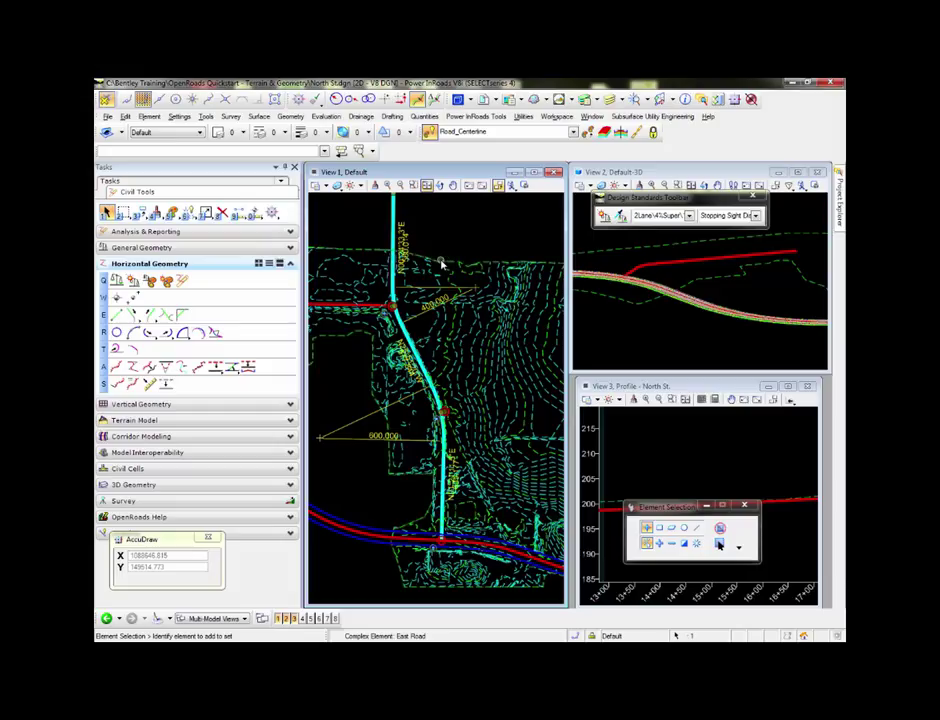
scroll(434, 270, up, 1)
scroll(434, 272, up, 1)
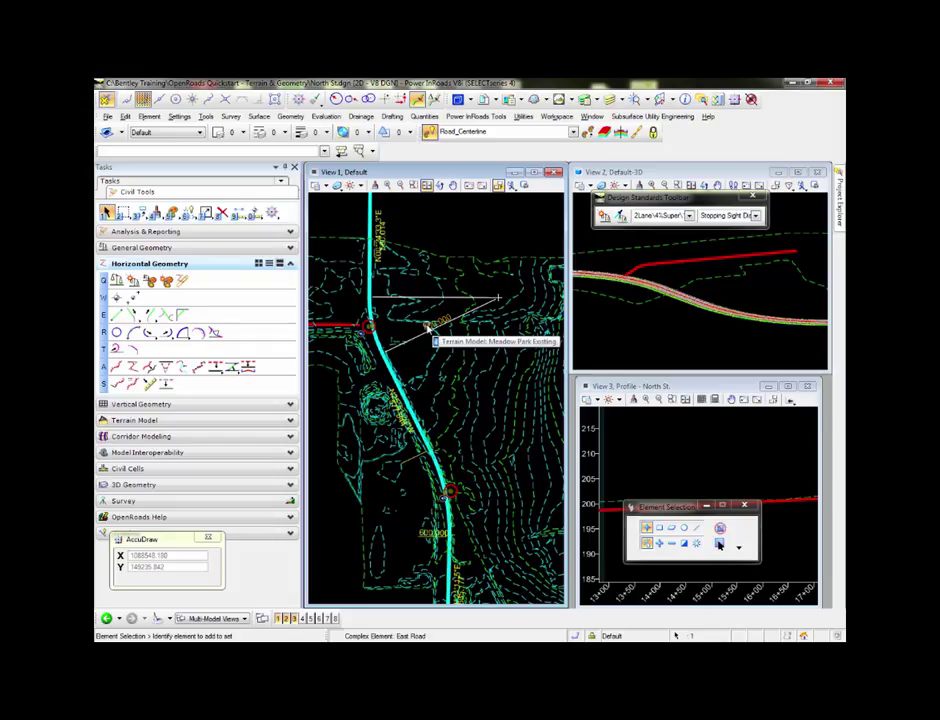
click(428, 328)
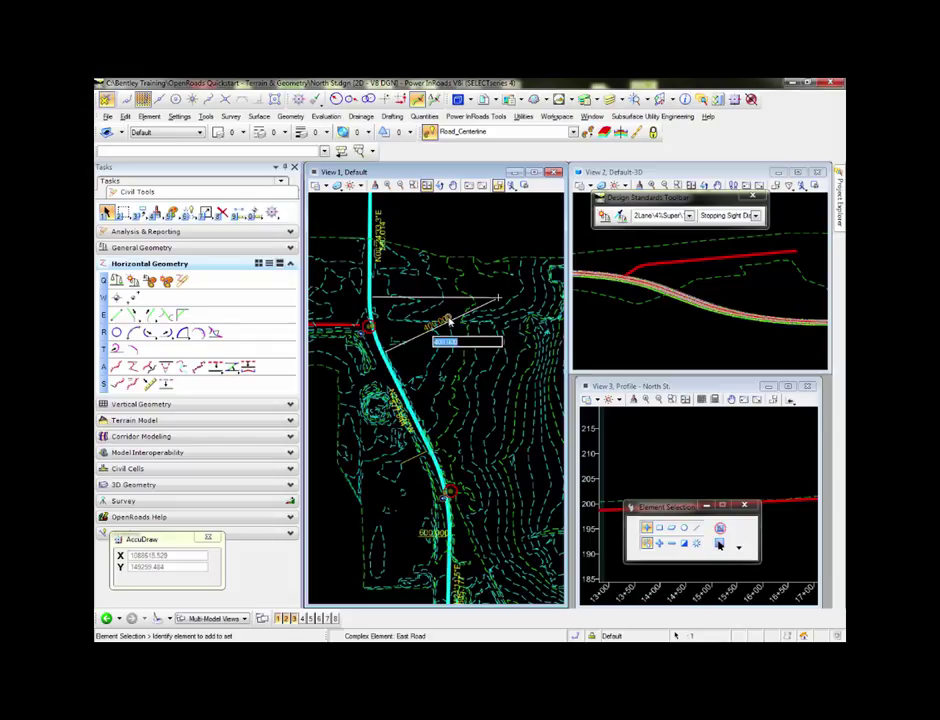
text(500)
key(Return)
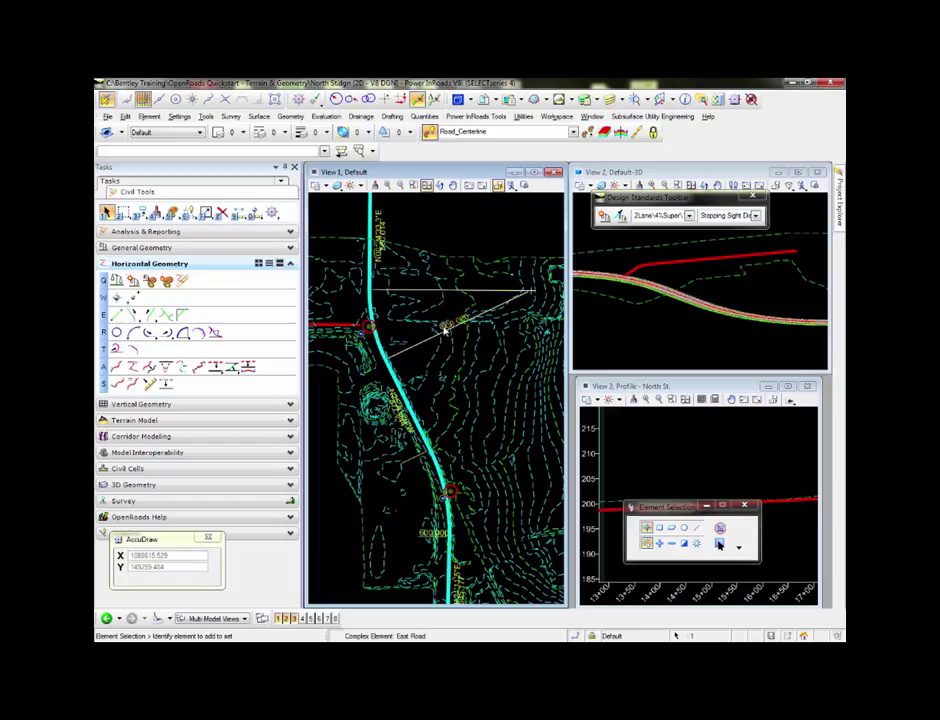
- Set the radius of East Road's northern curve back to 400
click(445, 328)
text(400)
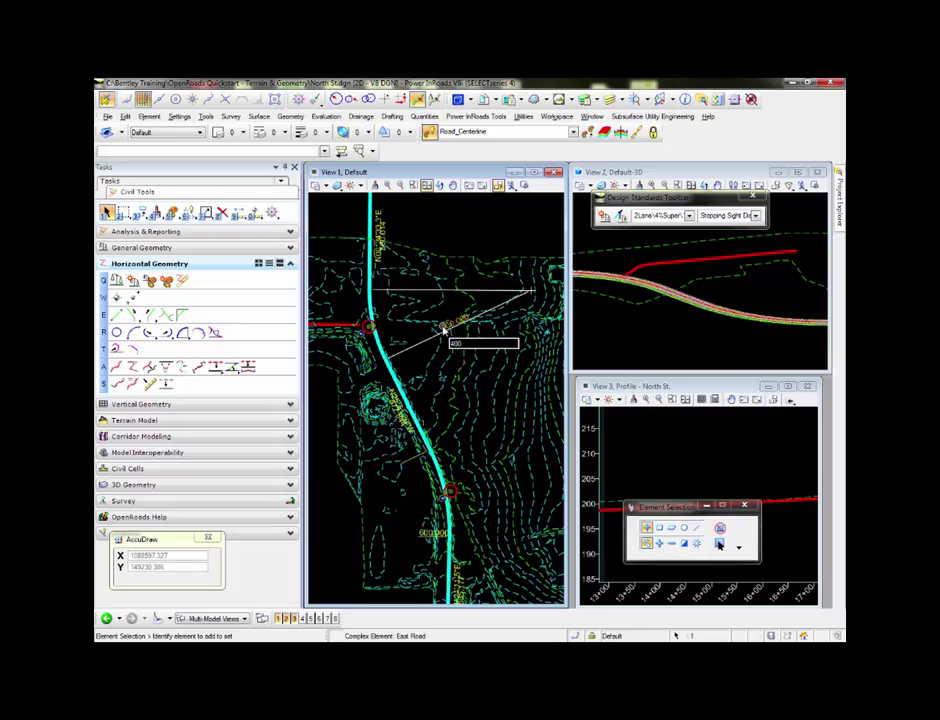
key(Return)
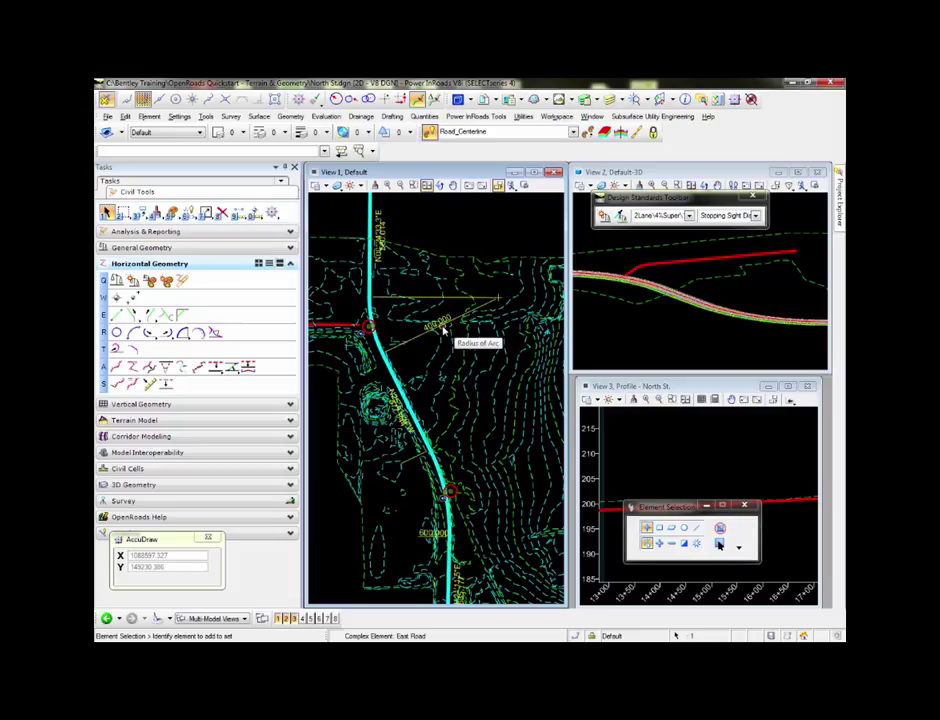
- Move the northern end point of East Road freehand to a spot slightly to the west
click(452, 369)
middle_drag(412, 257, 420, 386)
click(381, 325)
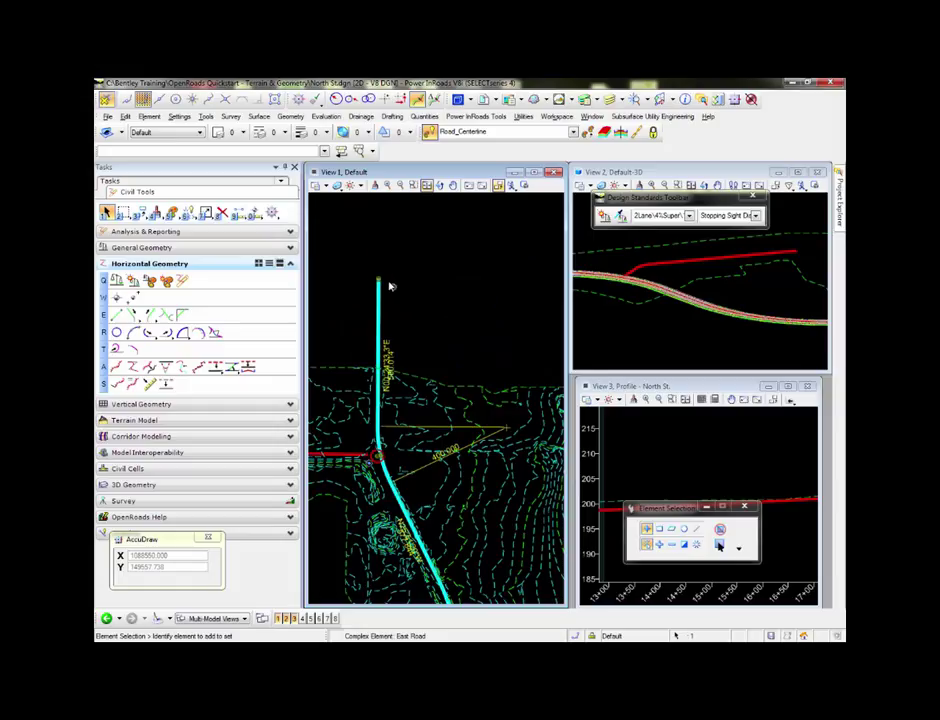
scroll(380, 276, up, 4)
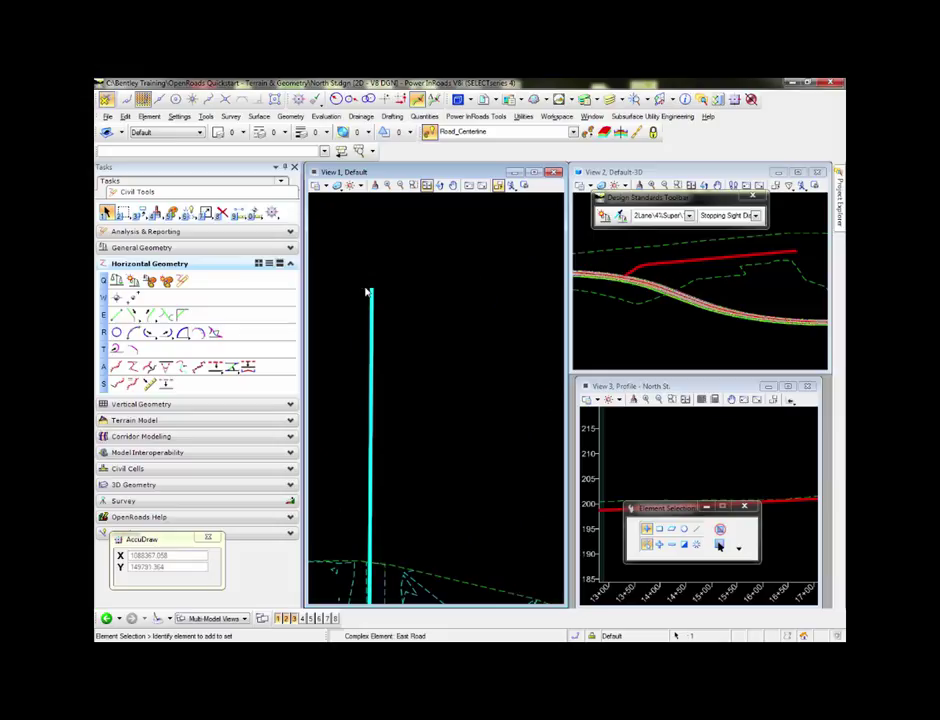
click(367, 291)
scroll(340, 288, down, 2)
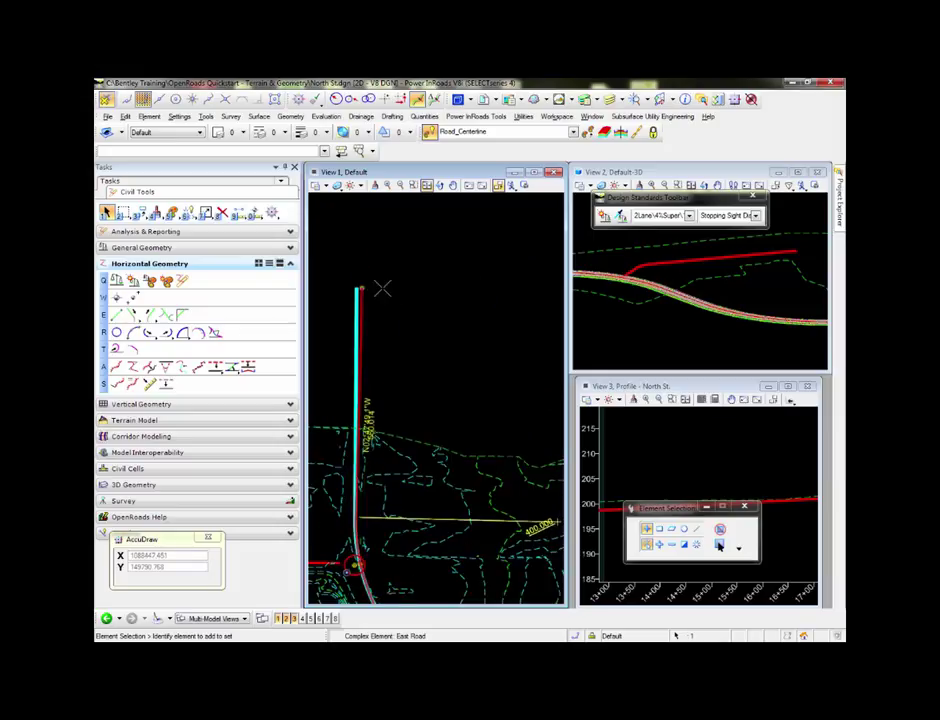
click(352, 289)
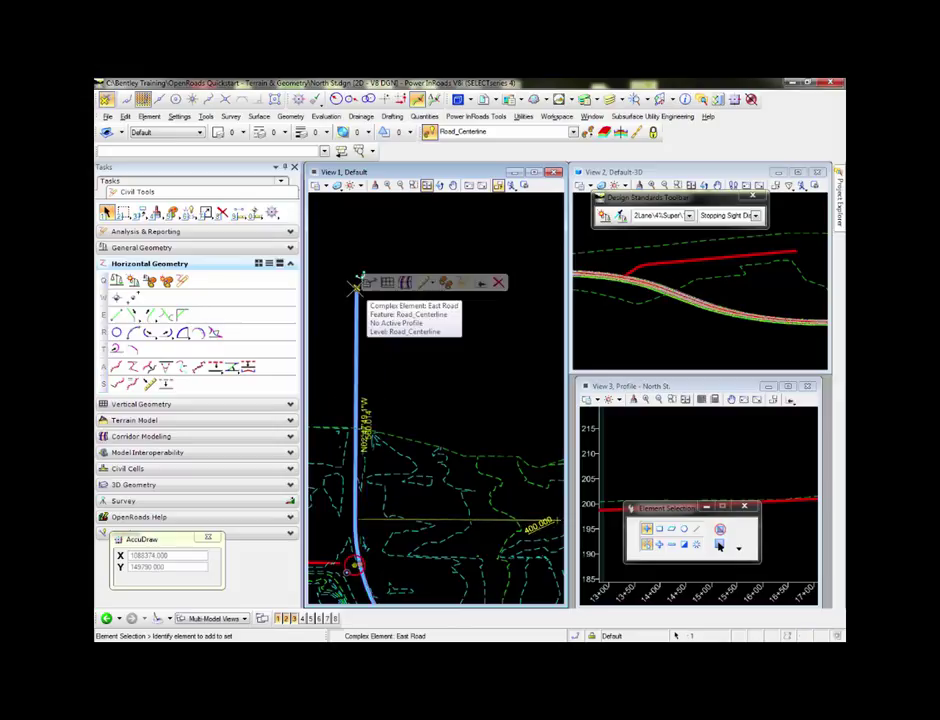
- Extend East Road's last tangent northward along its direction to a length of about 591
scroll(350, 286, up, 3)
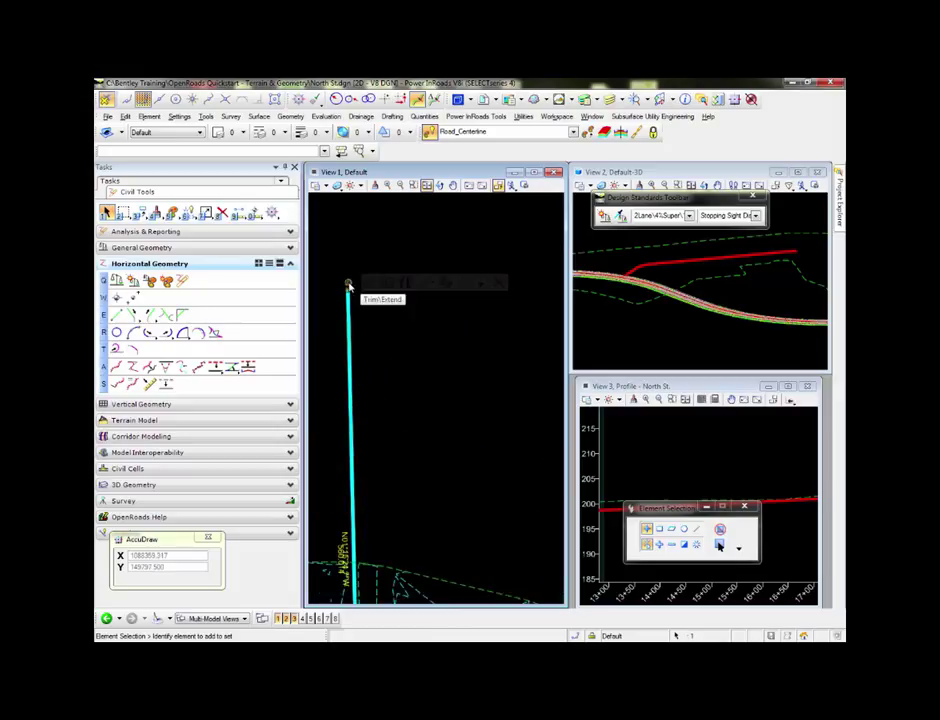
scroll(348, 281, down, 3)
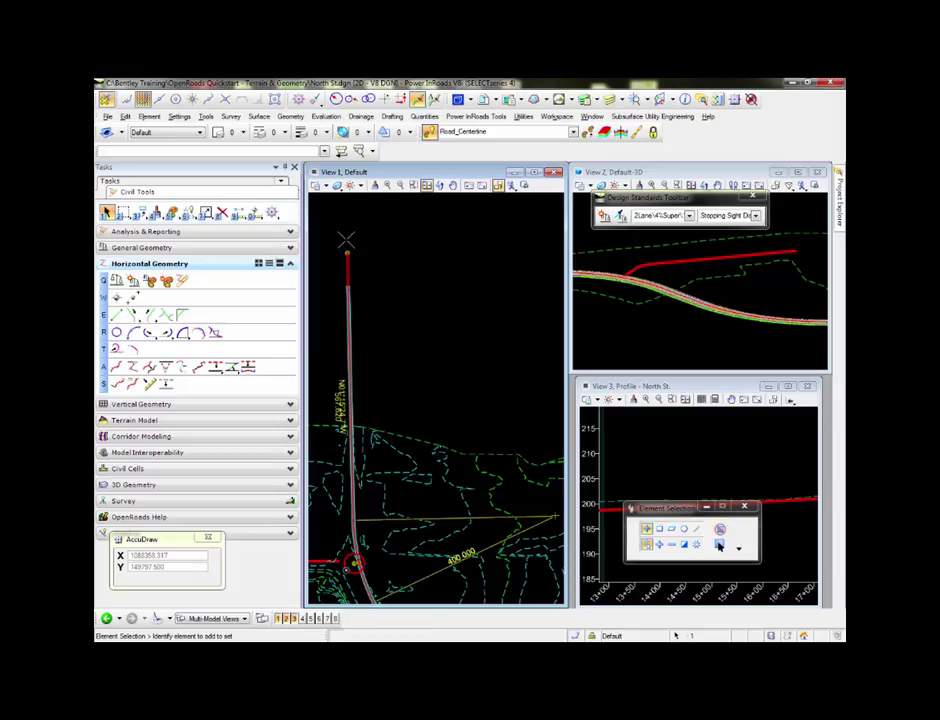
click(348, 270)
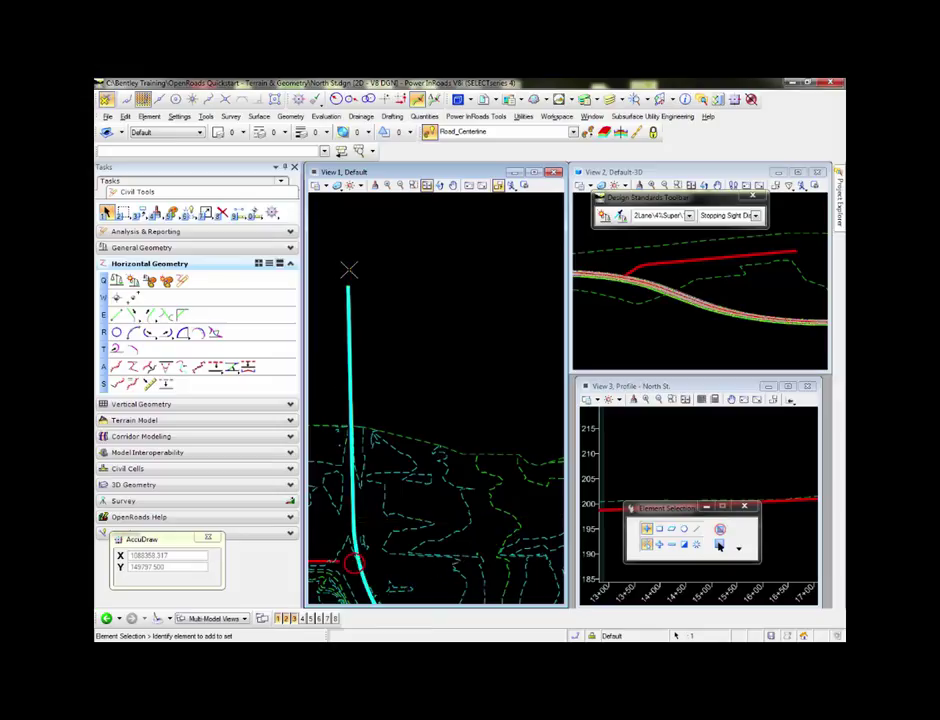
- Move East Road's northern end point south to just beyond the terrain edge and set the last tangent's length to 400
click(348, 273)
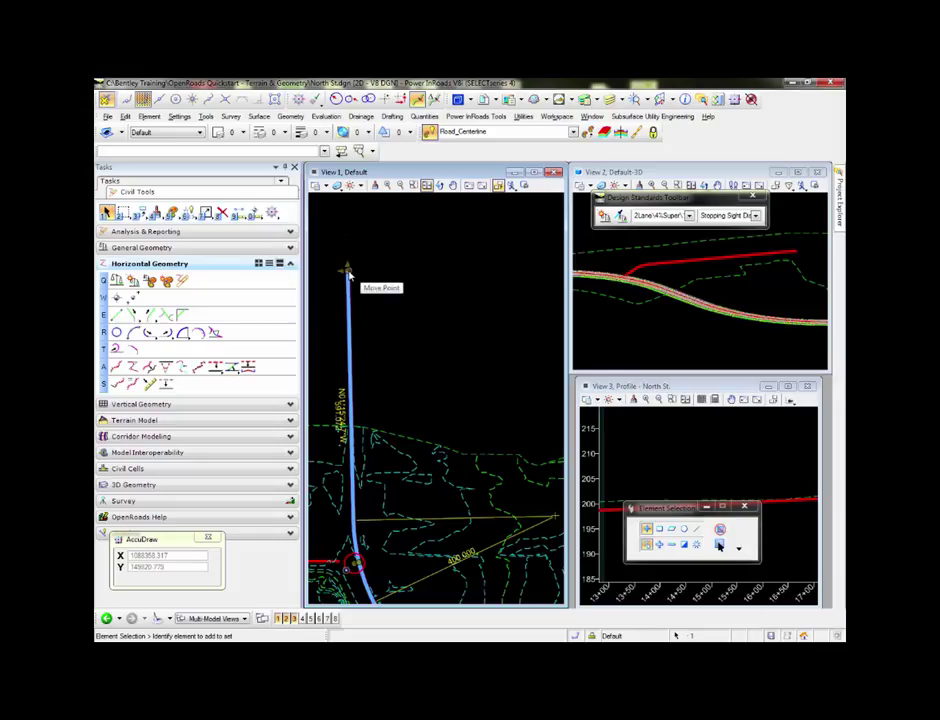
click(348, 273)
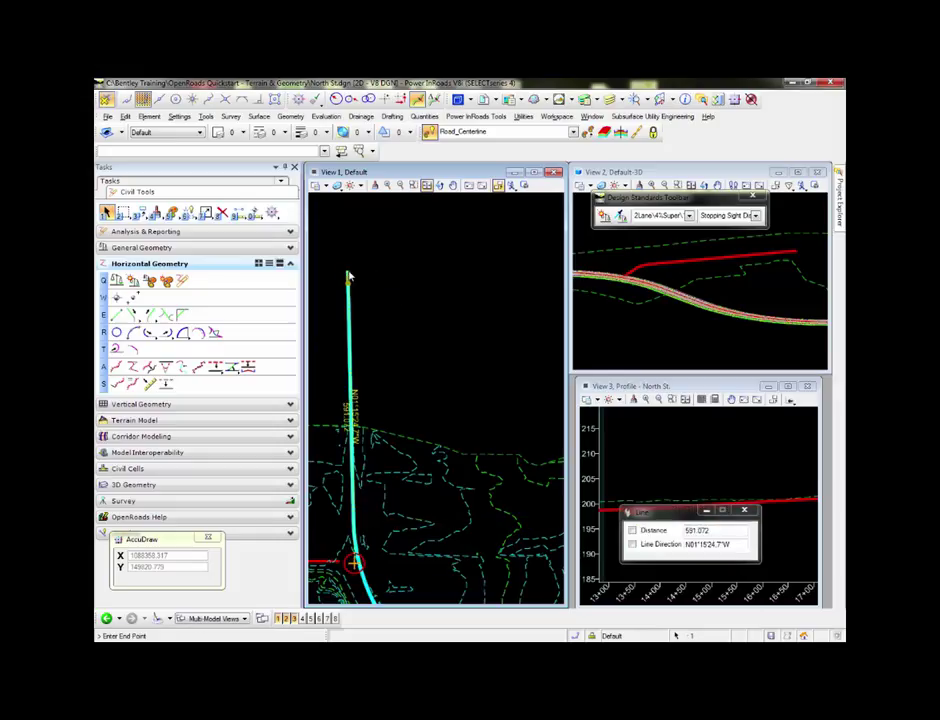
click(366, 376)
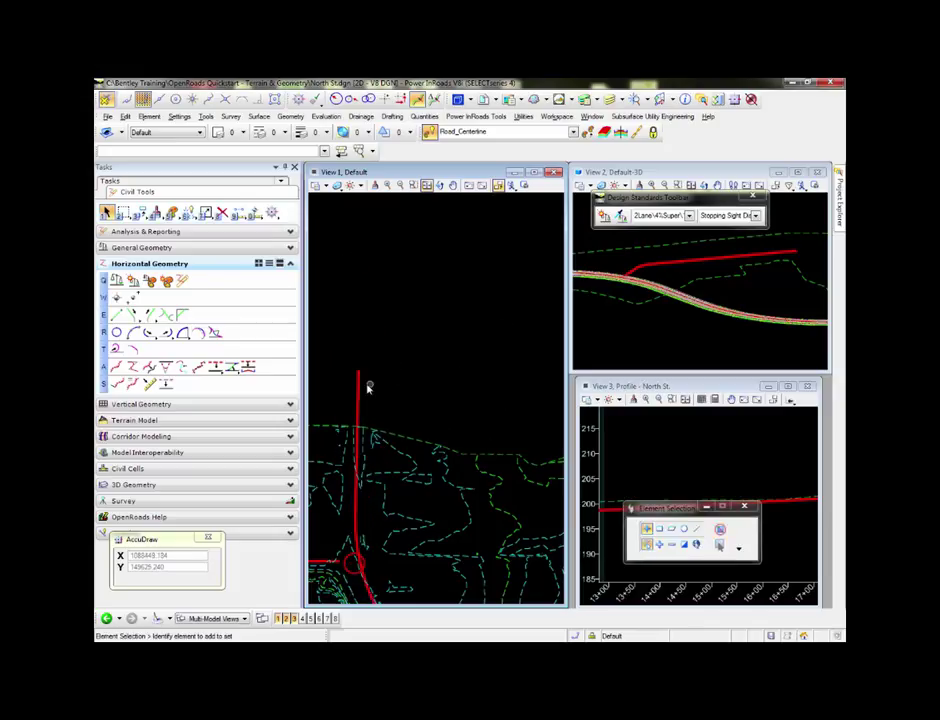
scroll(361, 470, up, 3)
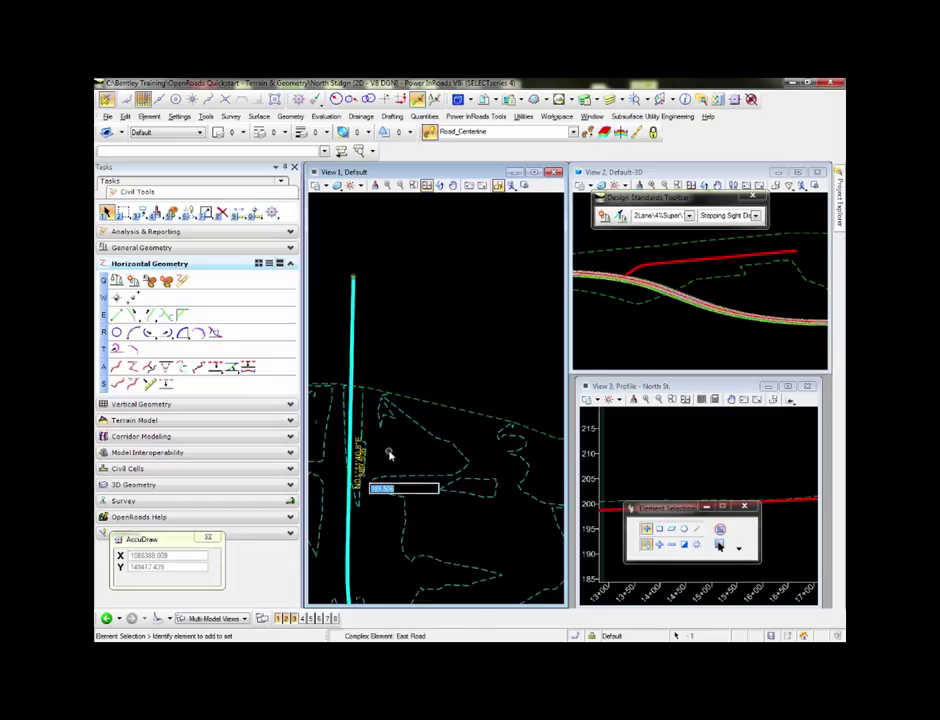
text(400)
key(Return)
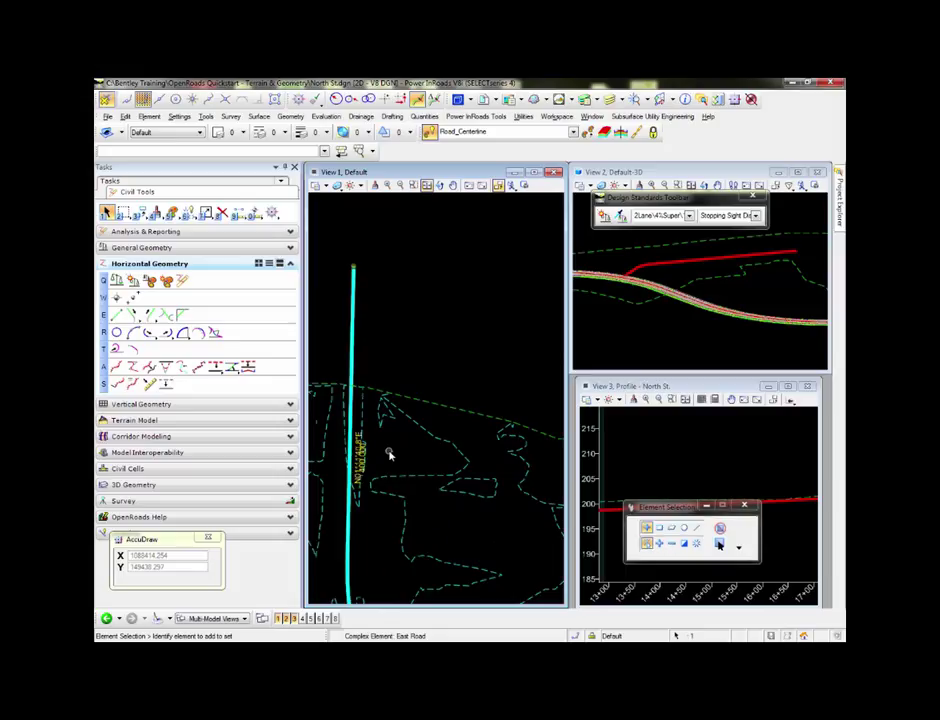
- Choose the 20MPH design standard under 2Lane, 4%Super and assign it to the East Road centerline
click(390, 455)
scroll(390, 456, down, 3)
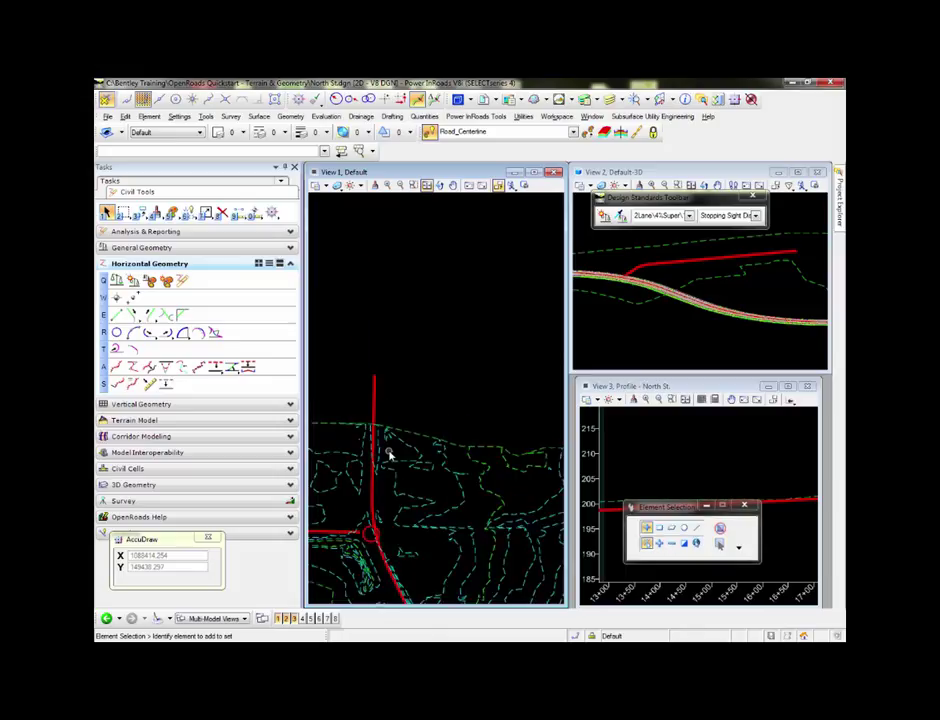
scroll(391, 457, down, 1)
middle_drag(436, 527, 419, 357)
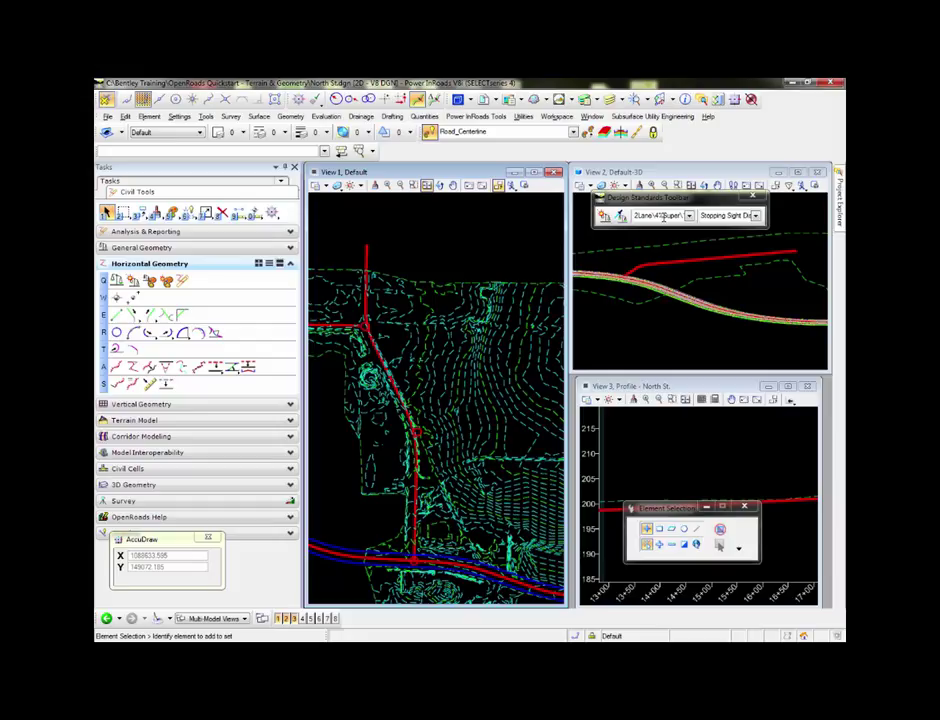
drag(660, 199, 652, 227)
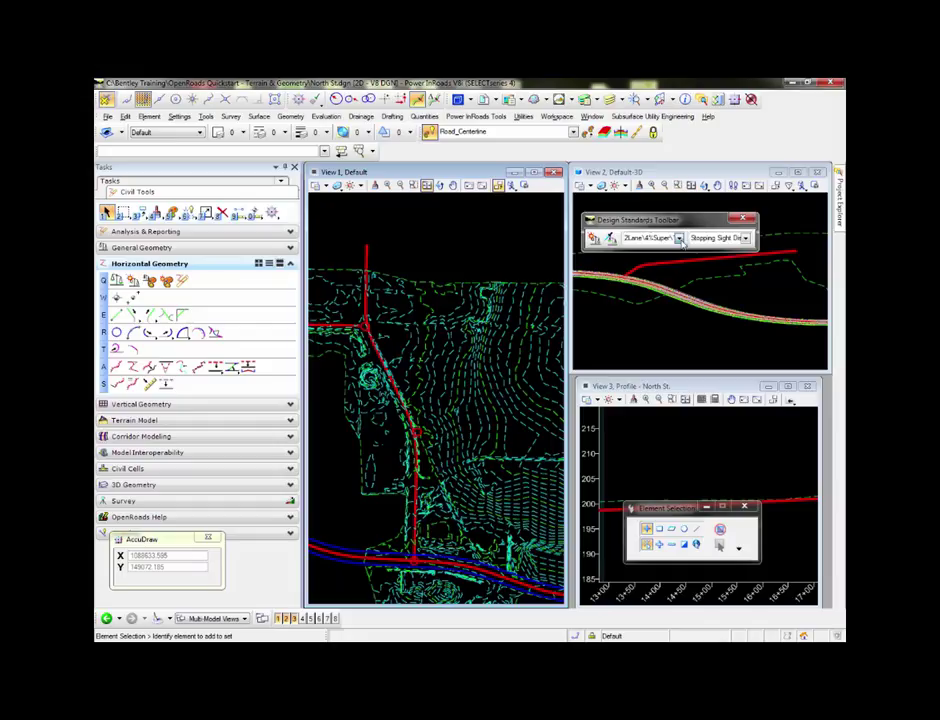
click(679, 238)
drag(647, 335, 634, 335)
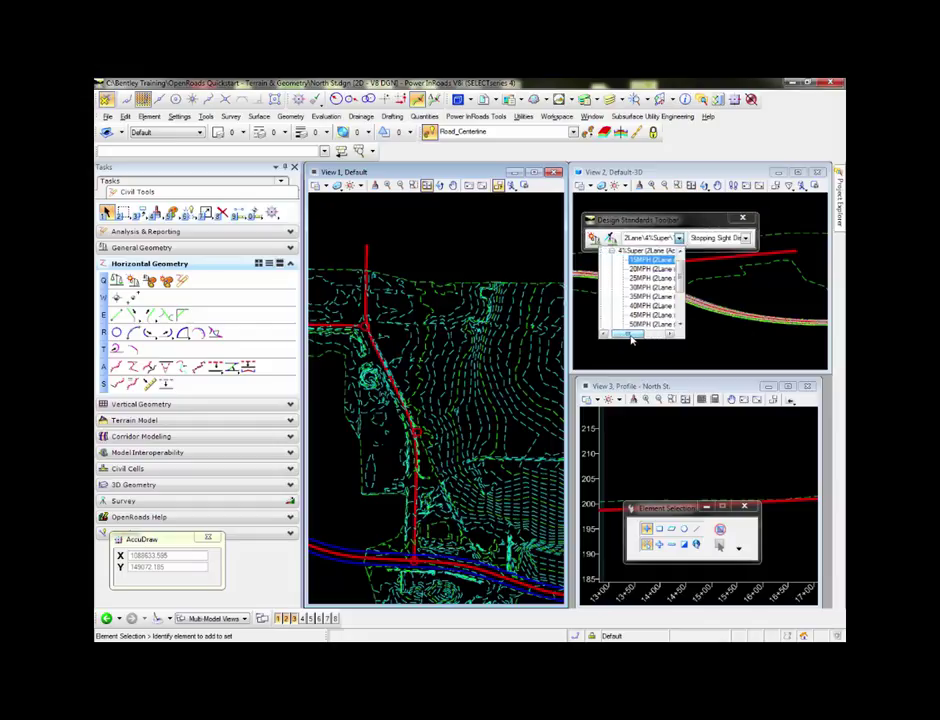
drag(682, 270, 684, 264)
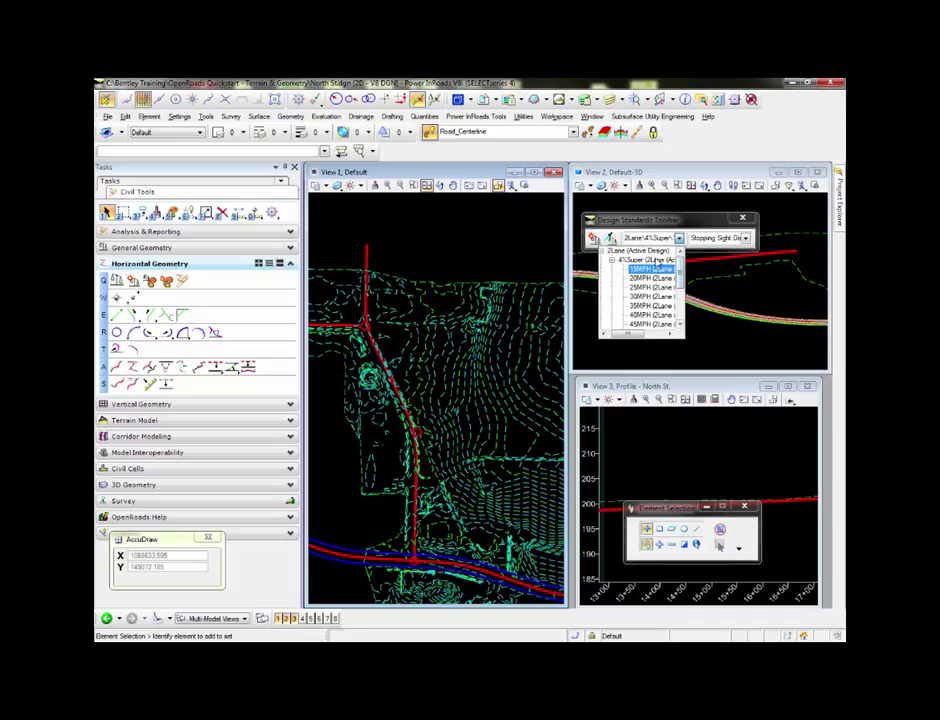
click(641, 280)
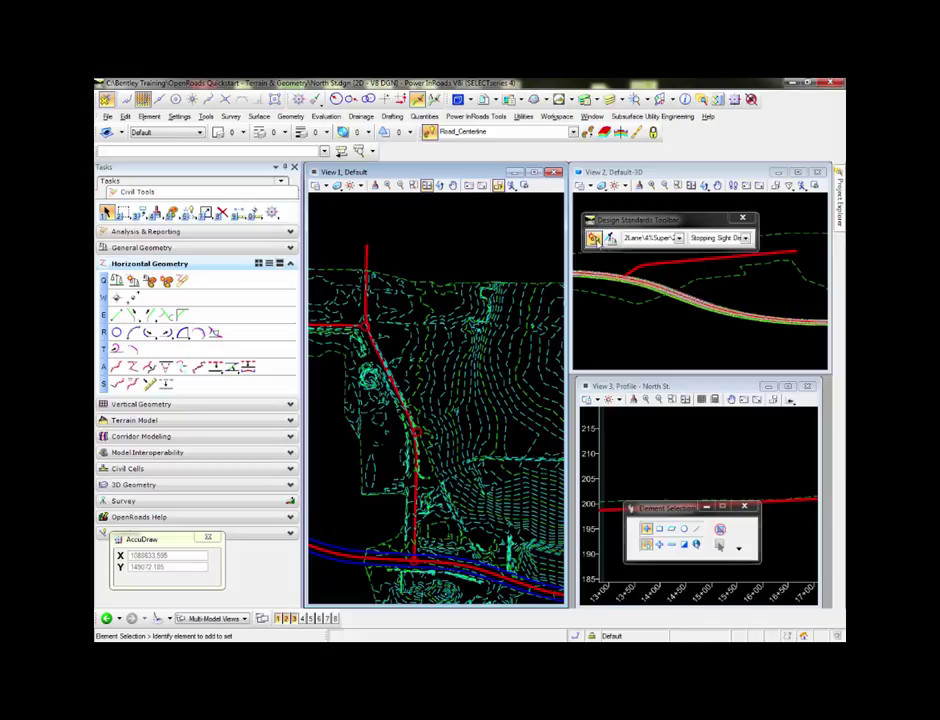
click(594, 238)
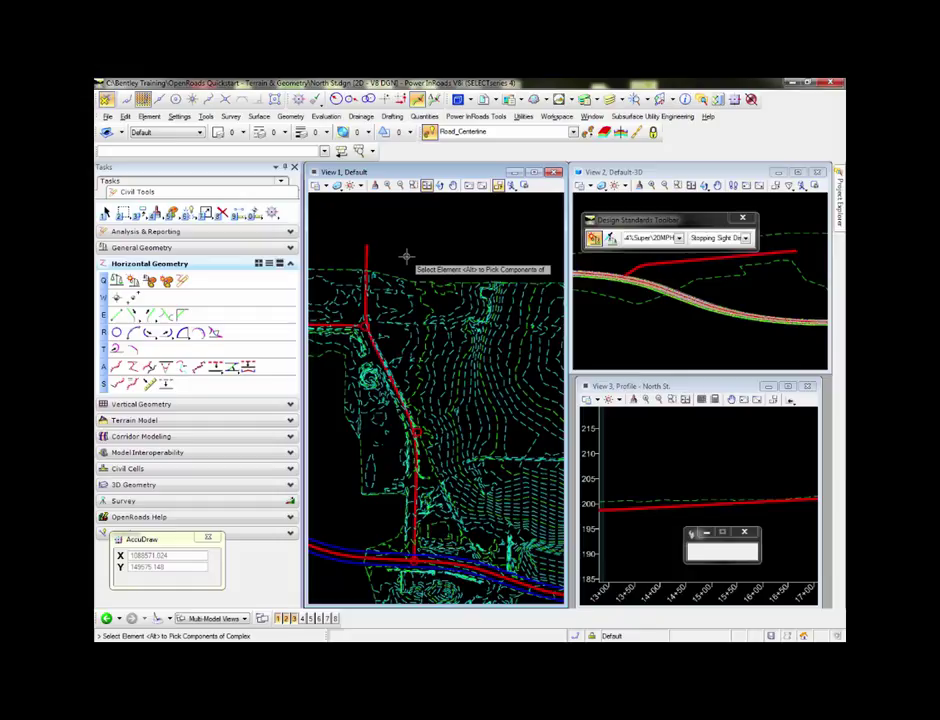
right_click(406, 257)
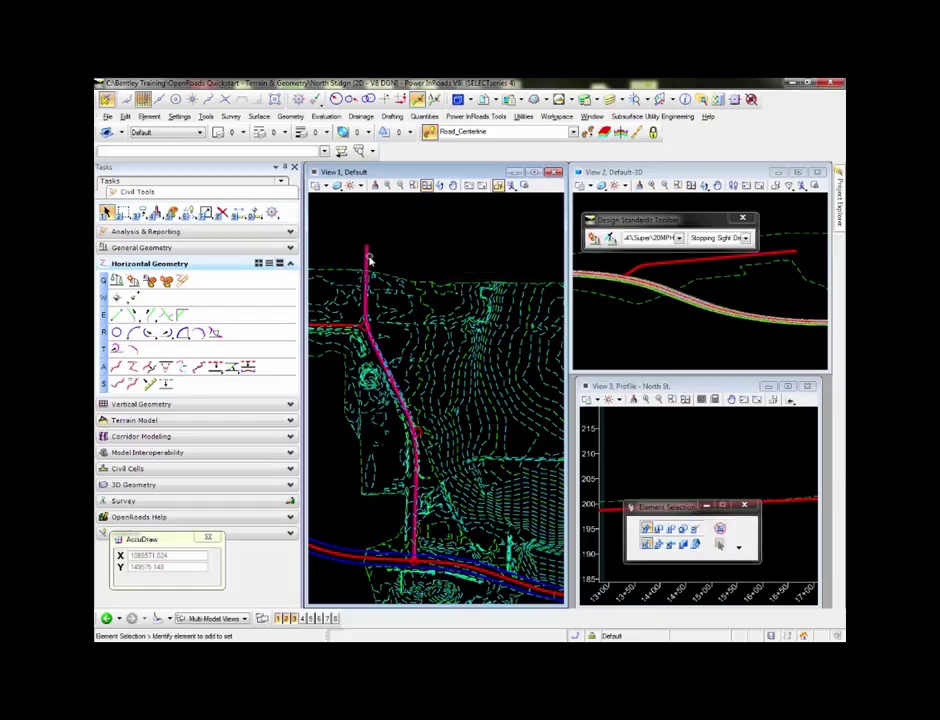
- Set the radius of East Road's northern curve to 100 and check the curve for a design standard violation
click(367, 256)
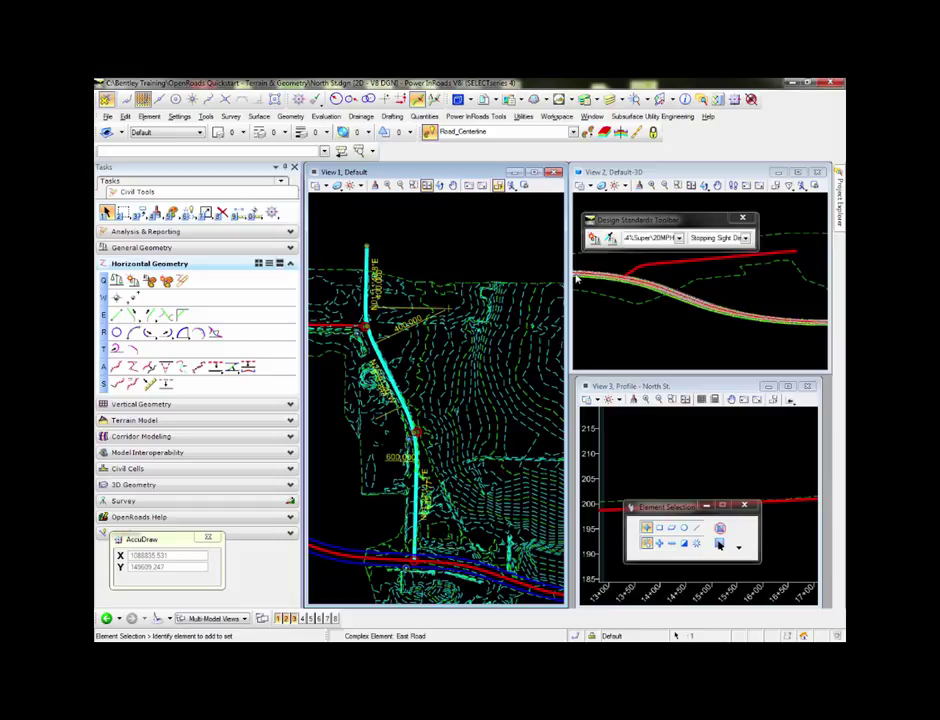
scroll(379, 350, up, 2)
scroll(379, 350, up, 1)
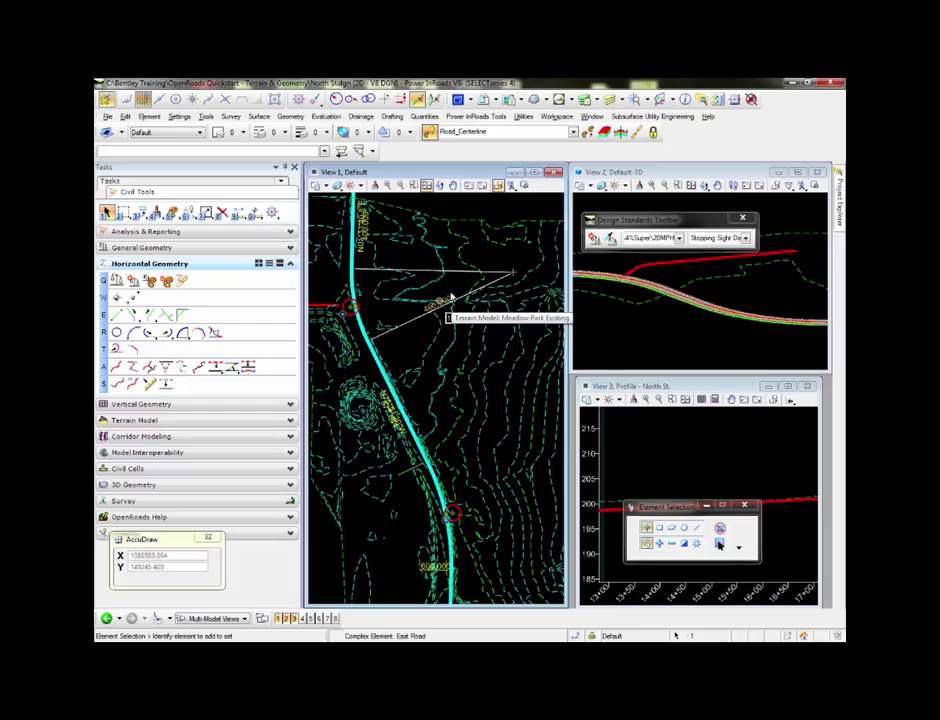
click(447, 318)
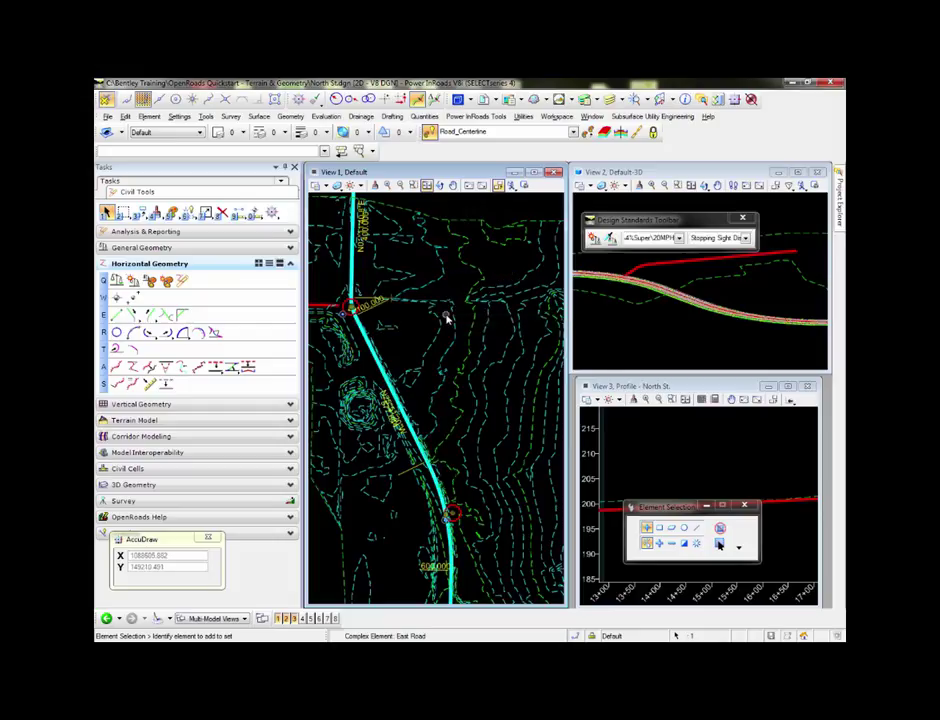
scroll(352, 308, up, 4)
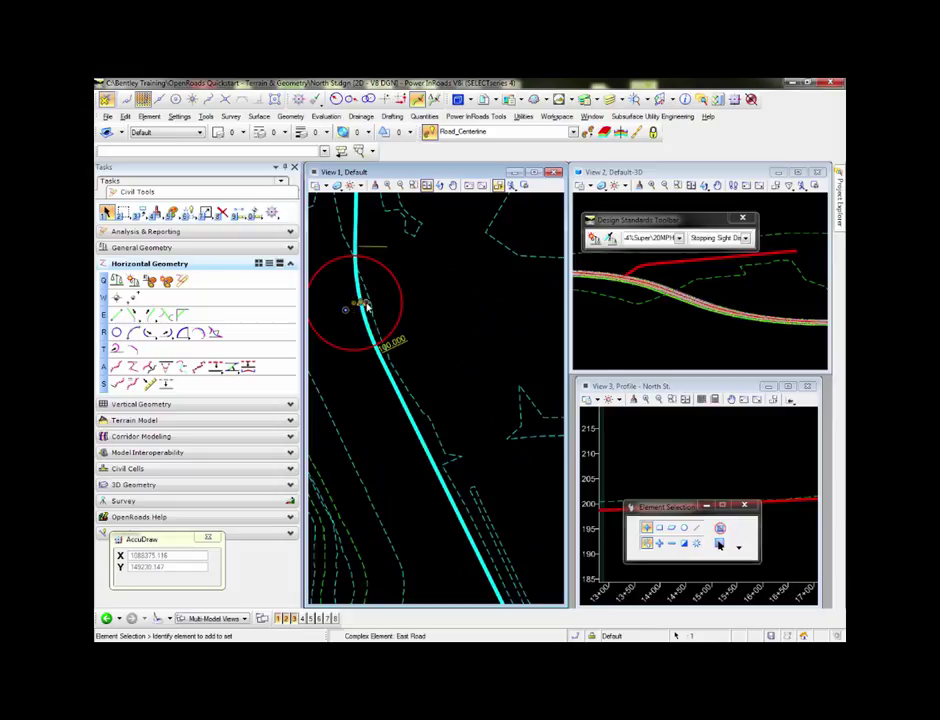
mouse_move(369, 310)
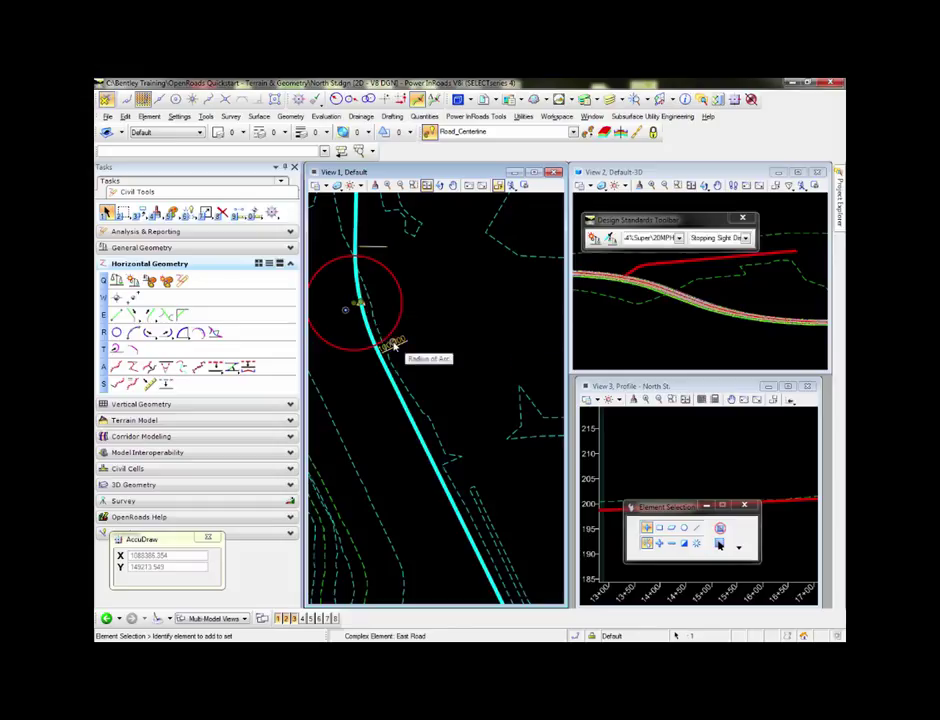
- Set the radius of East Road's northern curve back to 400 and clear the selection
click(393, 343)
text(400)
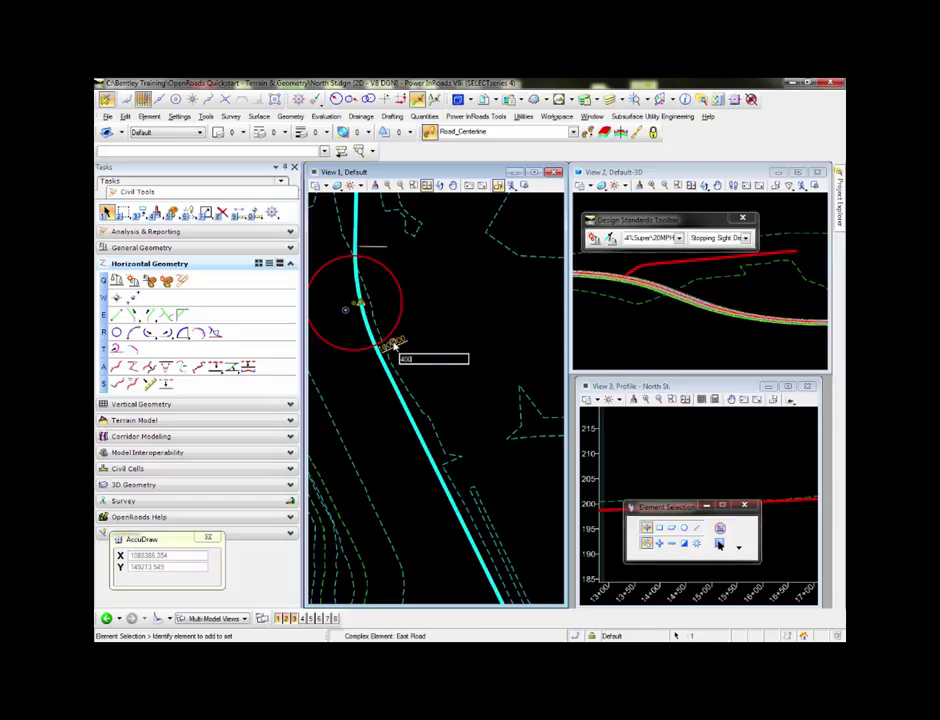
key(Return)
scroll(472, 373, down, 4)
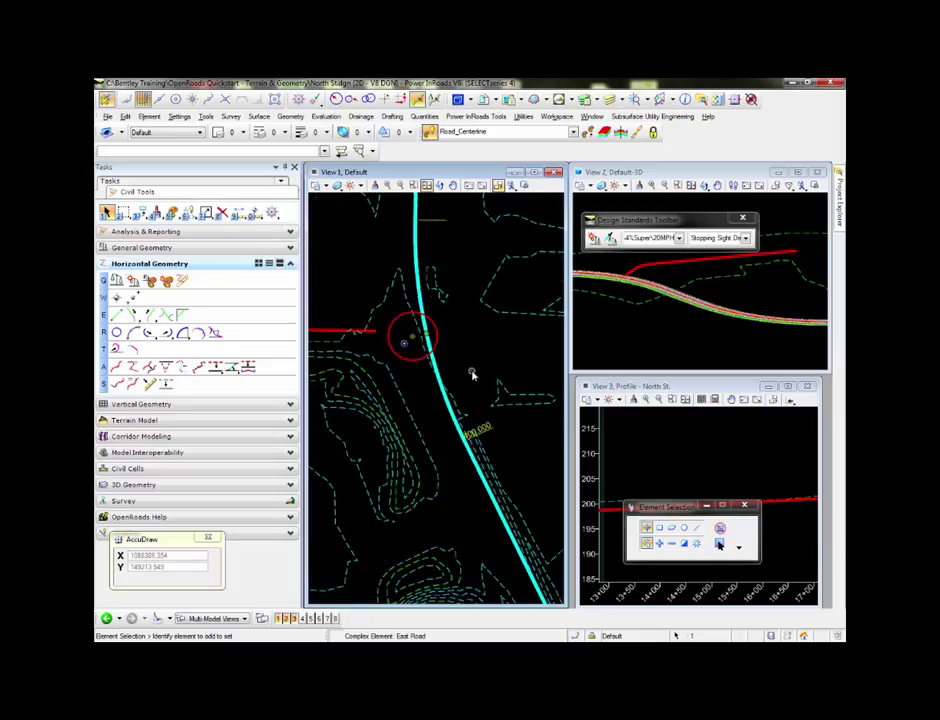
scroll(468, 380, down, 3)
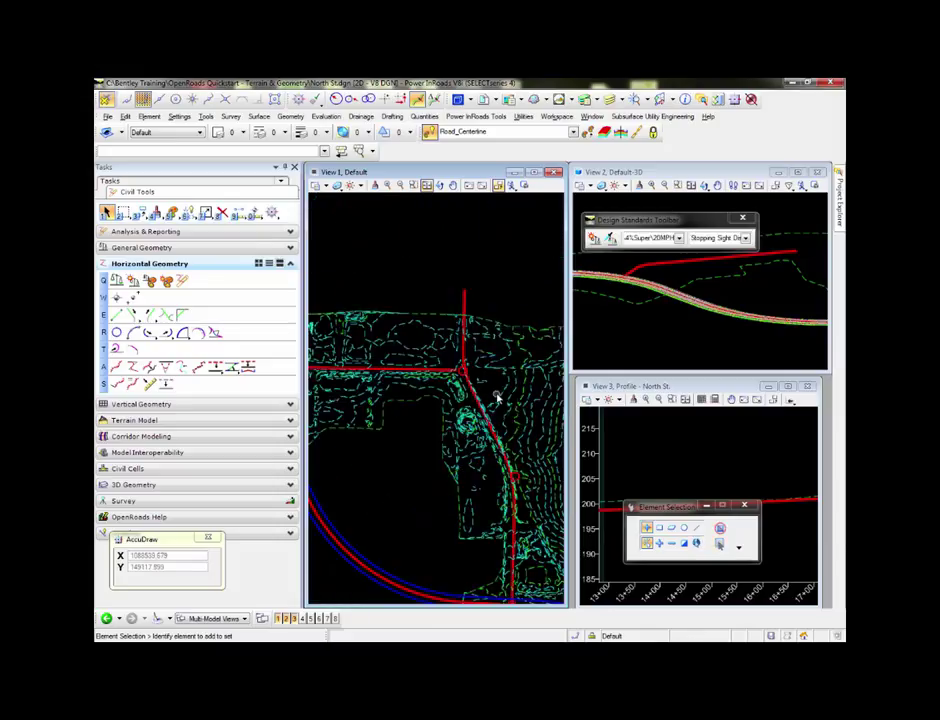
middle_drag(497, 399, 438, 326)
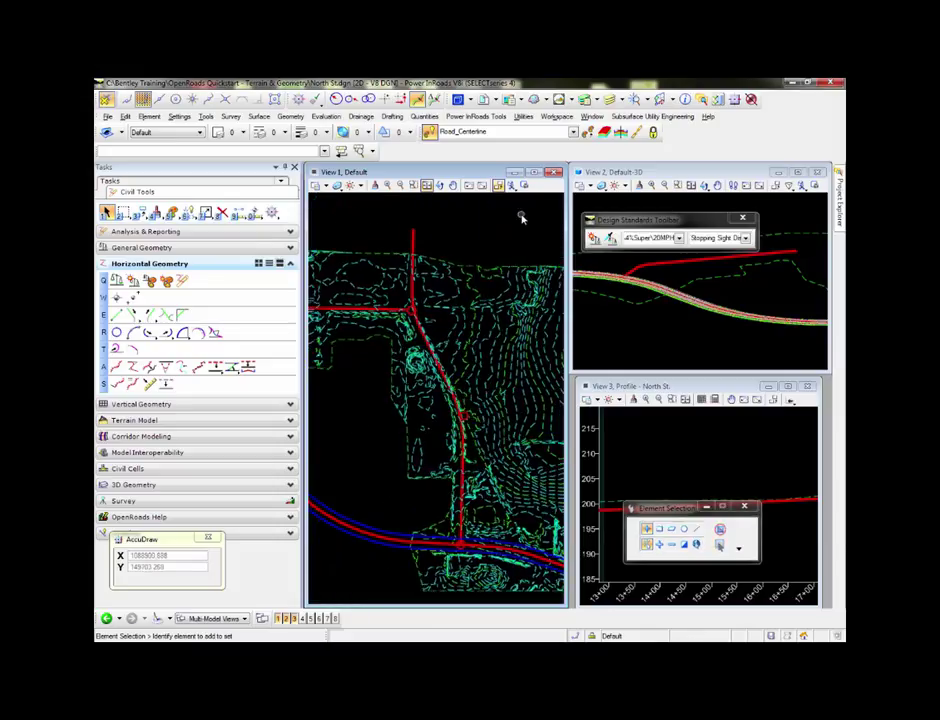